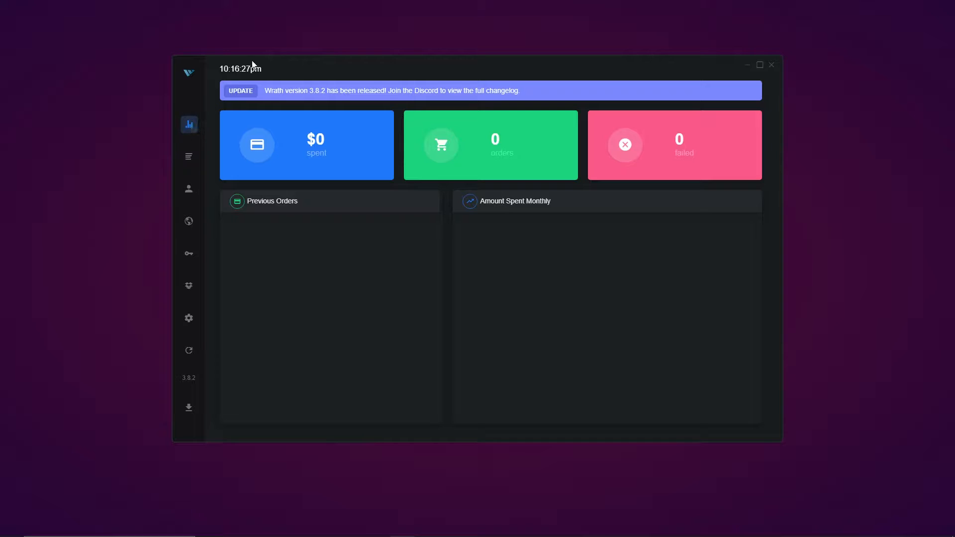
# Maximize the window, look at the empty Tasks page and open the Profiles page.
pyautogui.click(758, 64)
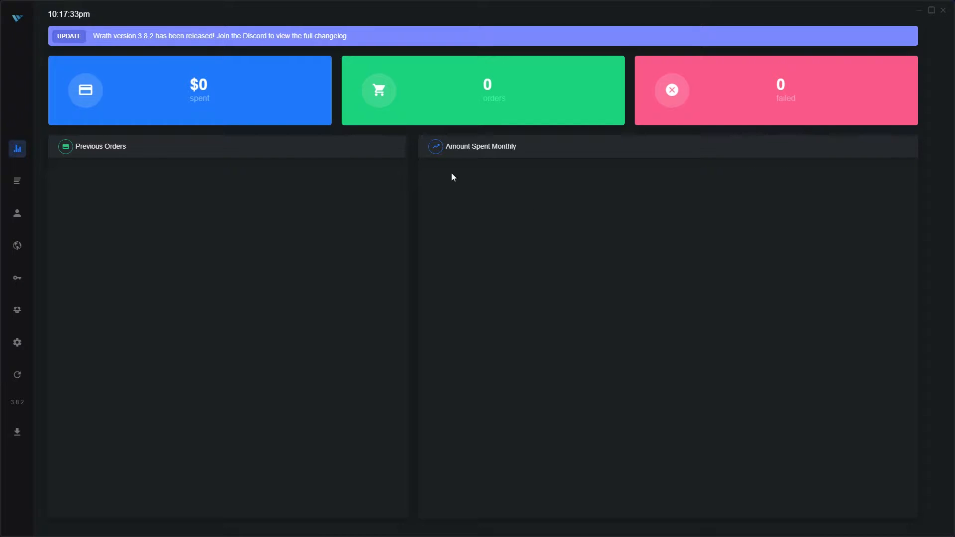
pyautogui.click(17, 184)
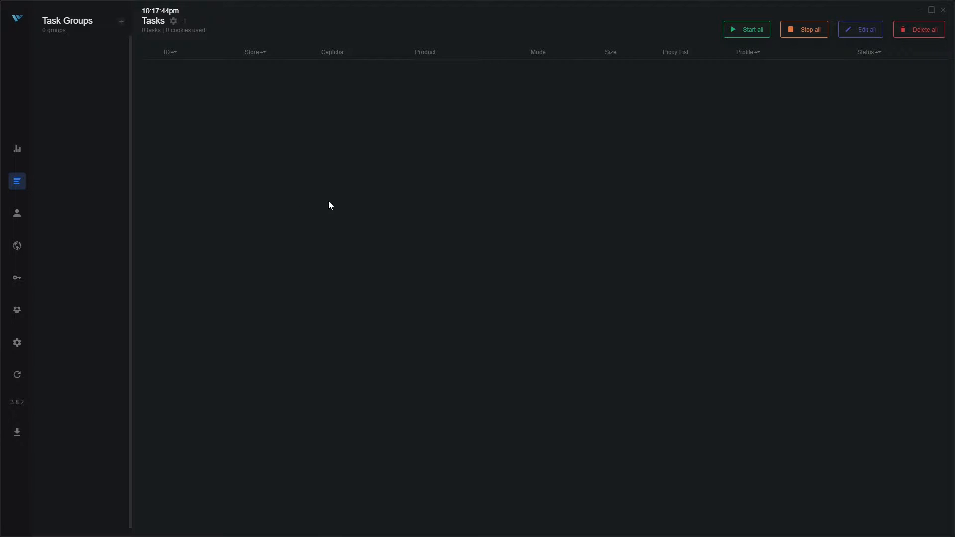
pyautogui.click(18, 214)
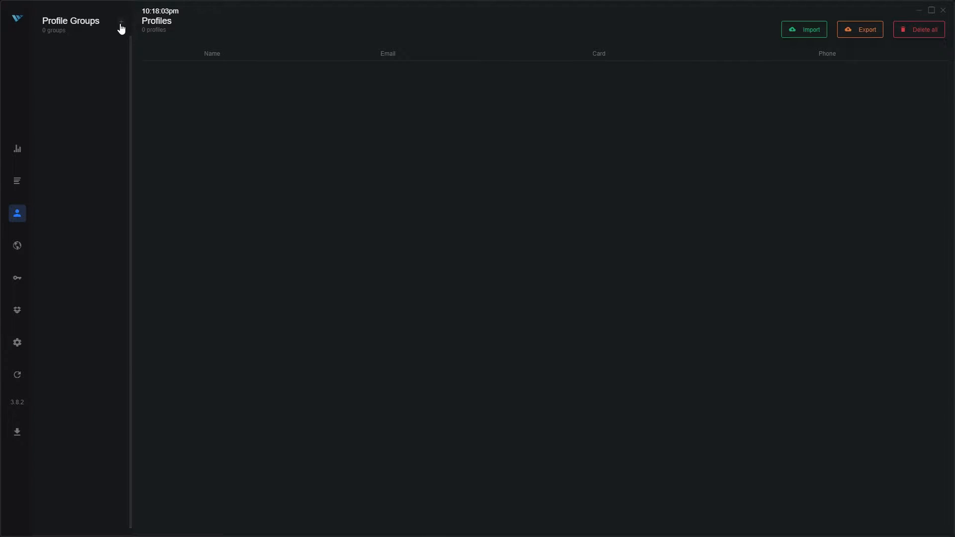
# Create a profile group and rename it Video Test Group.
pyautogui.click(121, 25)
pyautogui.doubleClick(77, 44)
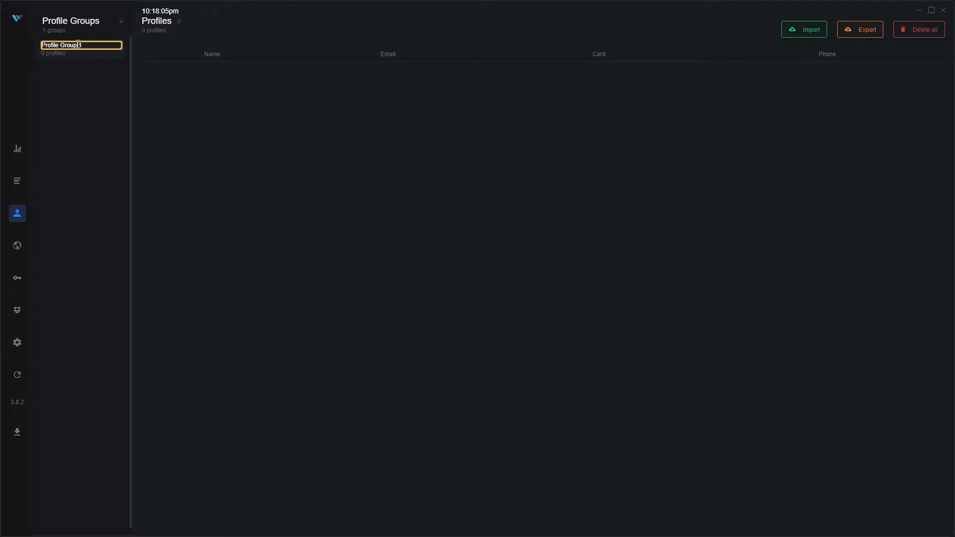
pyautogui.hotkey('ctrl', 'a')
pyautogui.press('BackSpace')
pyautogui.write('Video Tew')
pyautogui.press('BackSpace')
pyautogui.write('st Group')
pyautogui.press('Return')
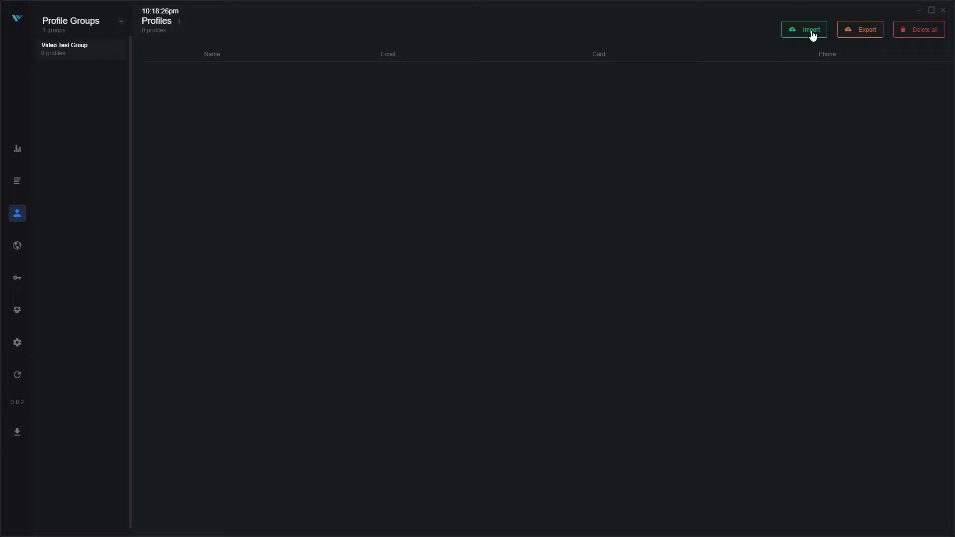
# Open the file selection for importing profiles and close it without importing anything.
pyautogui.click(810, 30)
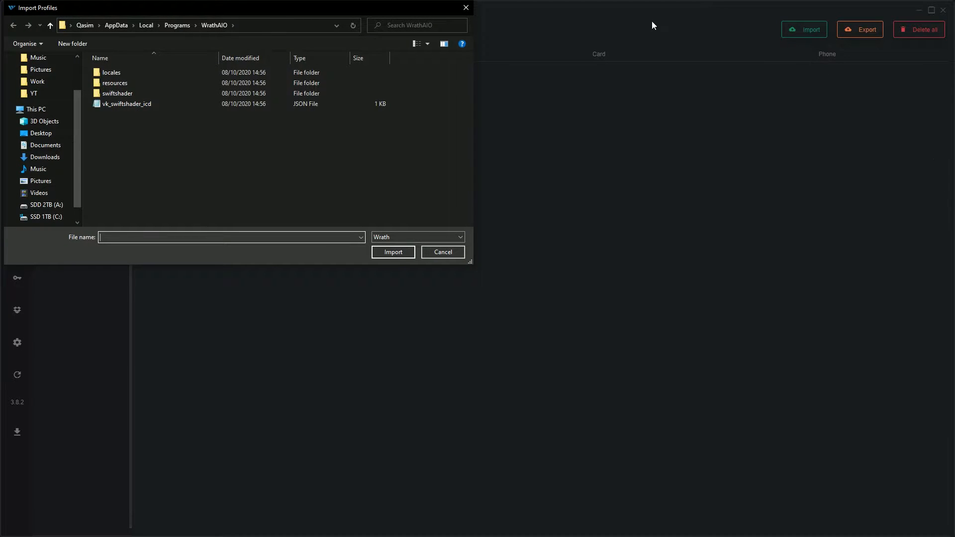
pyautogui.click(466, 8)
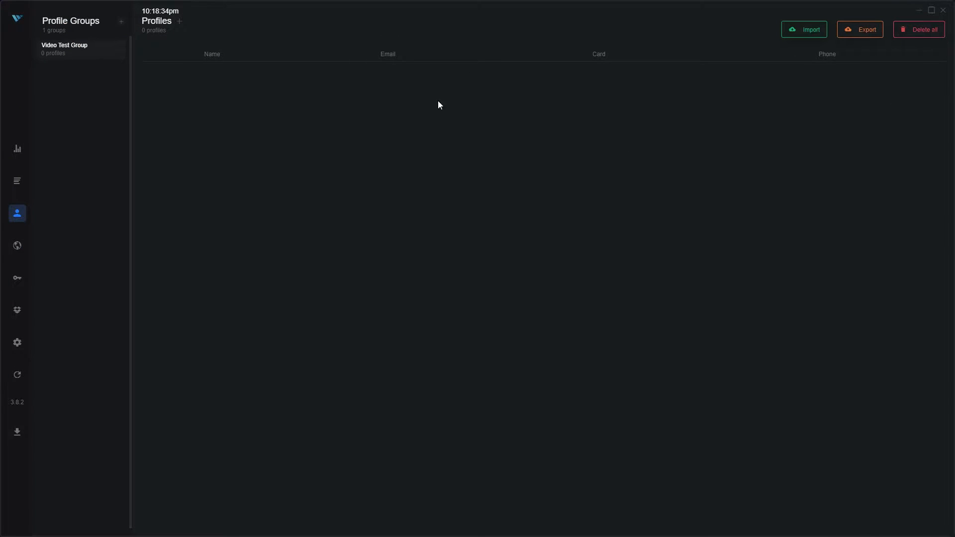
# Start a new profile and review its Shipping, Billing and Payment sections, trying out the Use for Billing option.
pyautogui.click(179, 22)
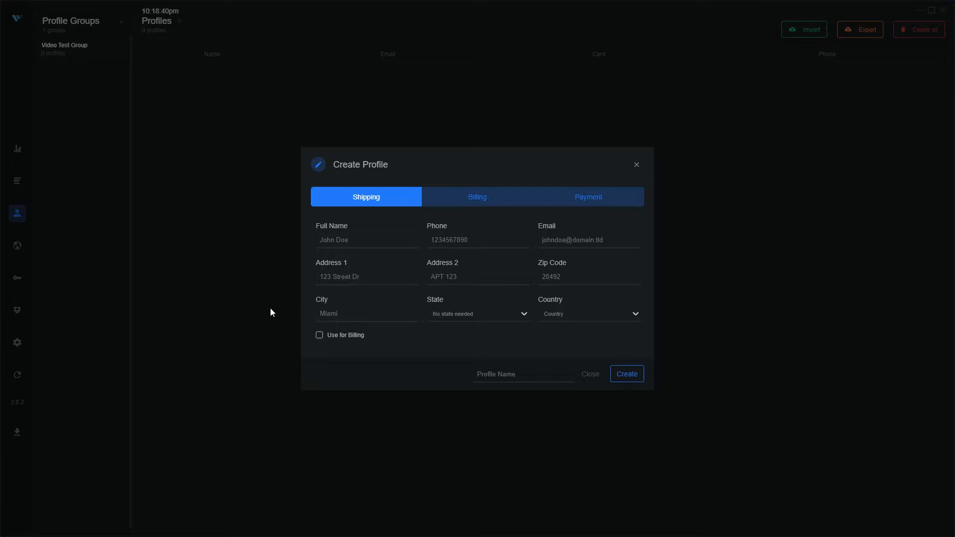
pyautogui.click(471, 202)
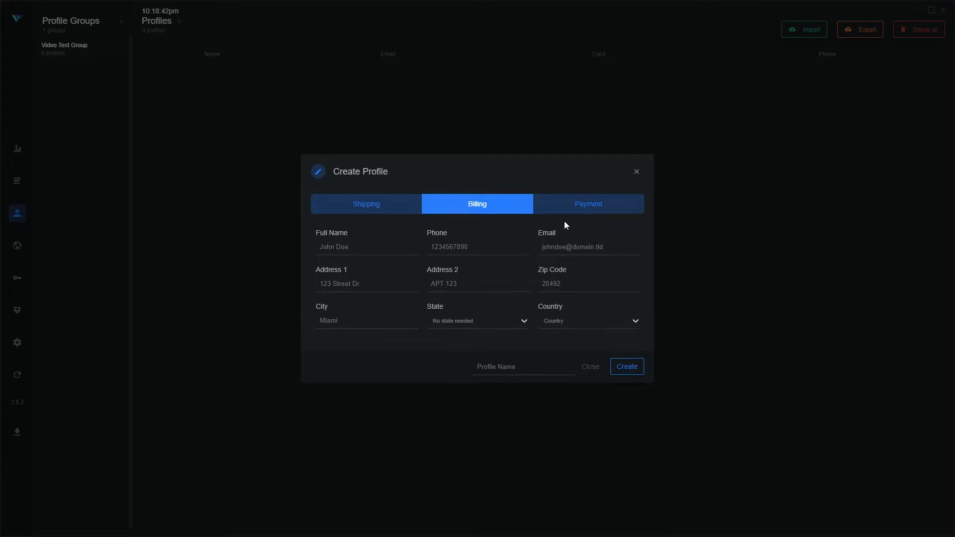
pyautogui.click(580, 205)
pyautogui.click(392, 221)
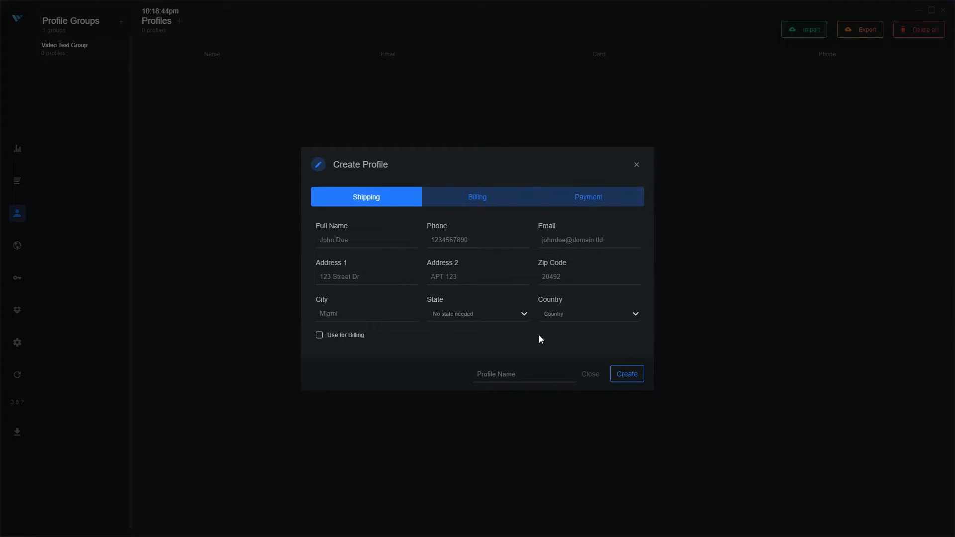
pyautogui.click(464, 200)
pyautogui.click(384, 208)
pyautogui.click(319, 334)
pyautogui.click(484, 206)
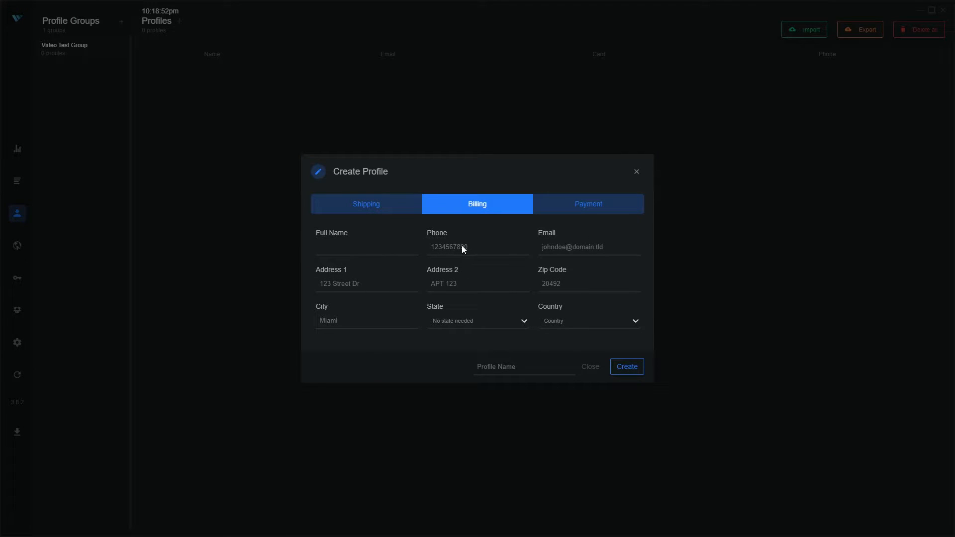
pyautogui.click(367, 203)
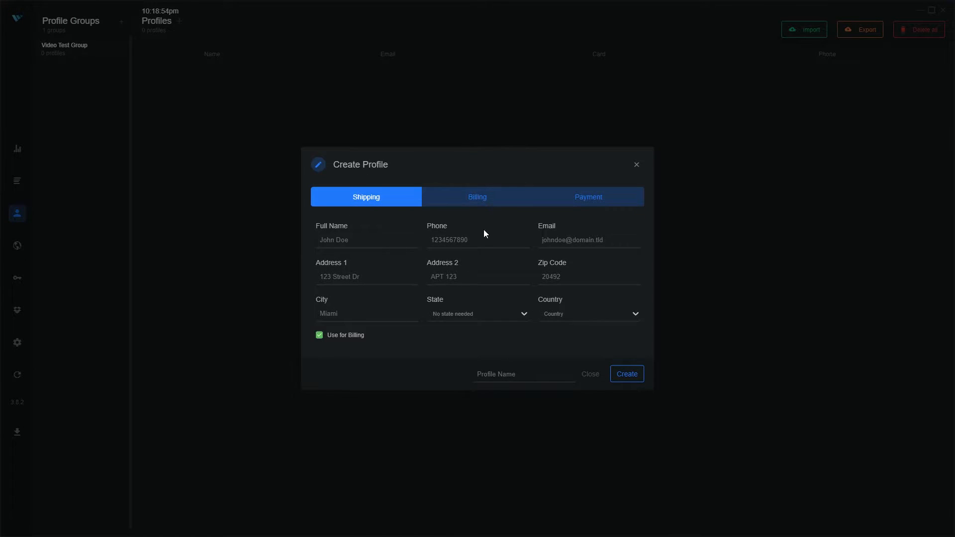
pyautogui.click(592, 199)
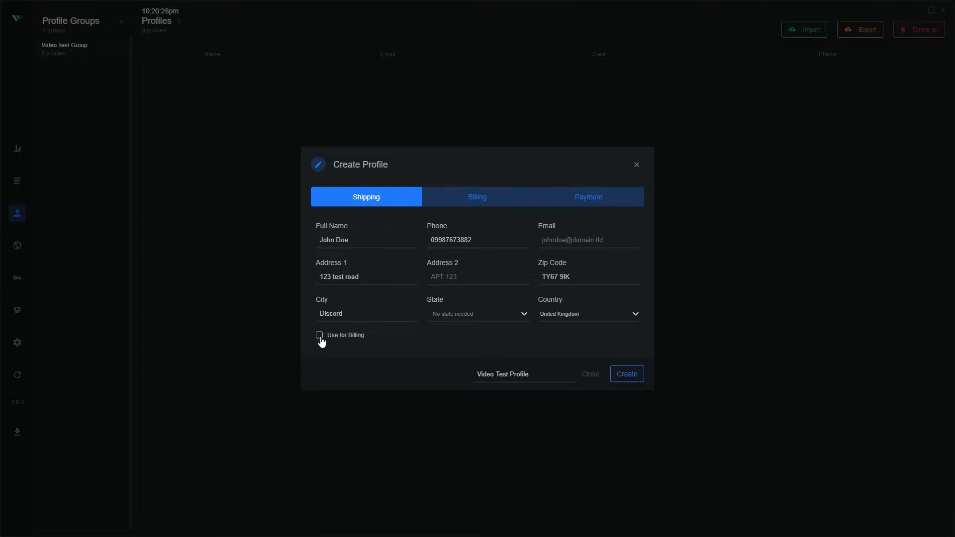
# Create Video Test Profile with the shipping details reused for billing and a Visa card's cardholder, number, expiry date and CVV filled in.
pyautogui.click(320, 338)
pyautogui.click(477, 202)
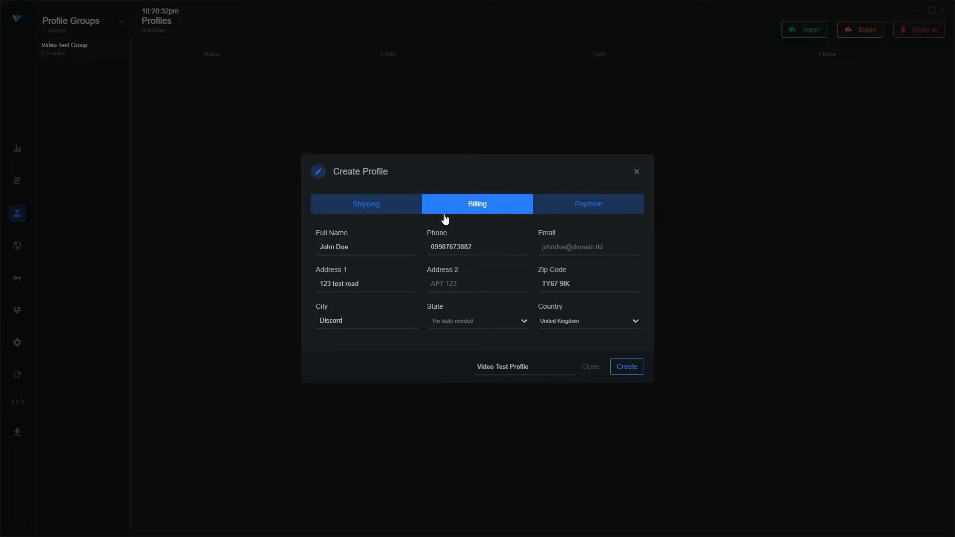
pyautogui.click(576, 211)
pyautogui.click(356, 271)
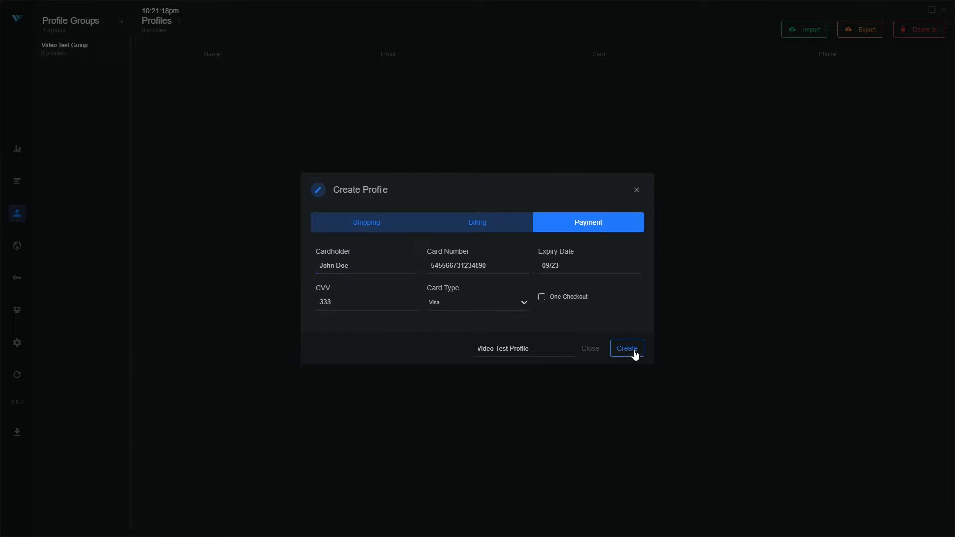
pyautogui.click(627, 349)
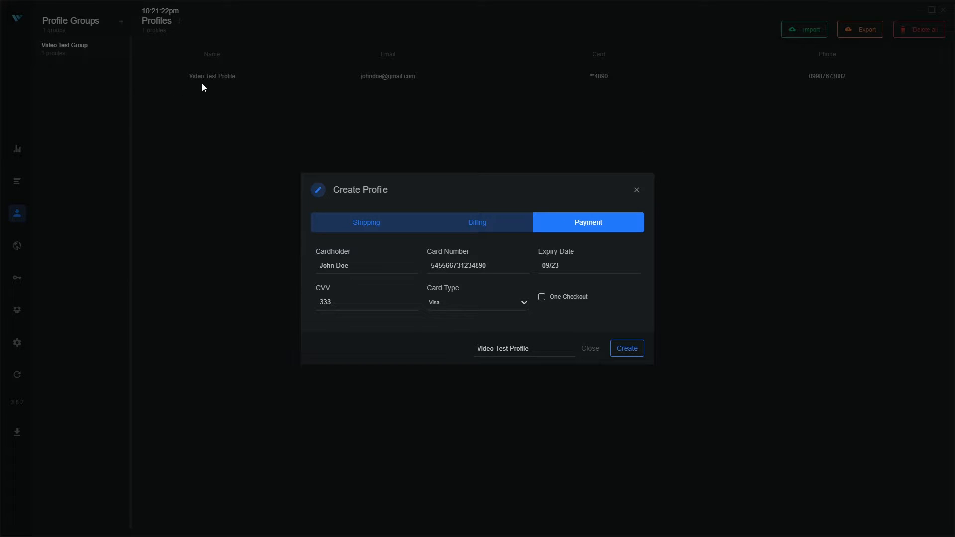
pyautogui.click(590, 348)
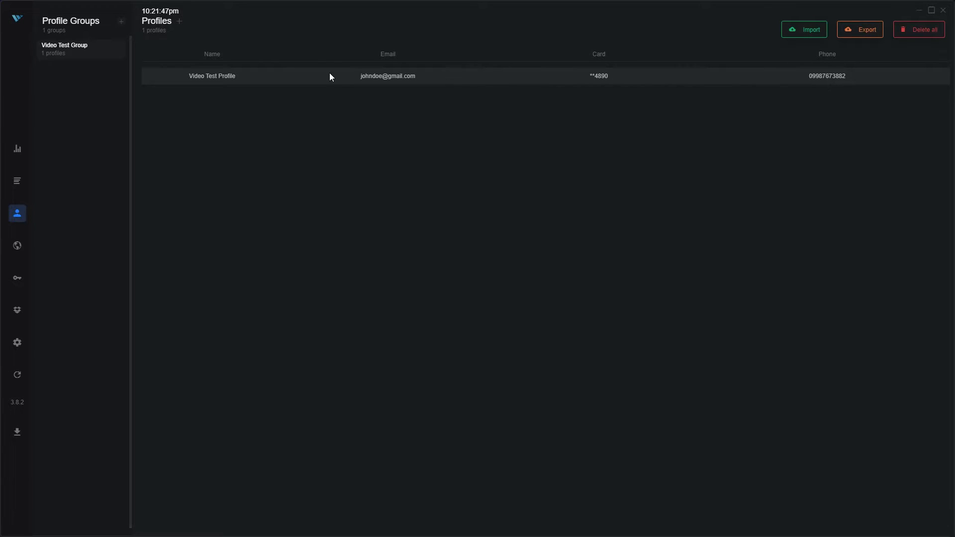
# Duplicate Video Test Profile and delete the copy from the group.
pyautogui.rightClick(388, 81)
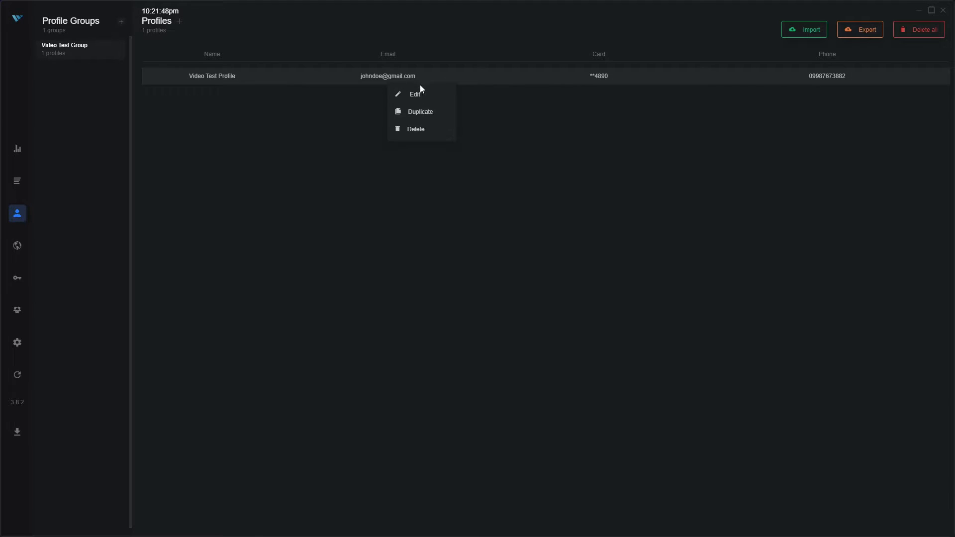
pyautogui.click(421, 114)
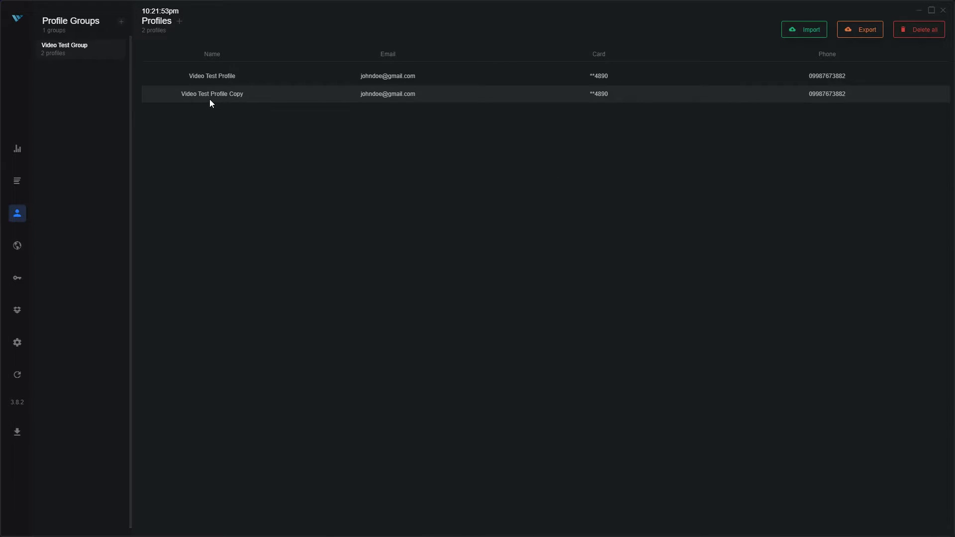
pyautogui.rightClick(261, 100)
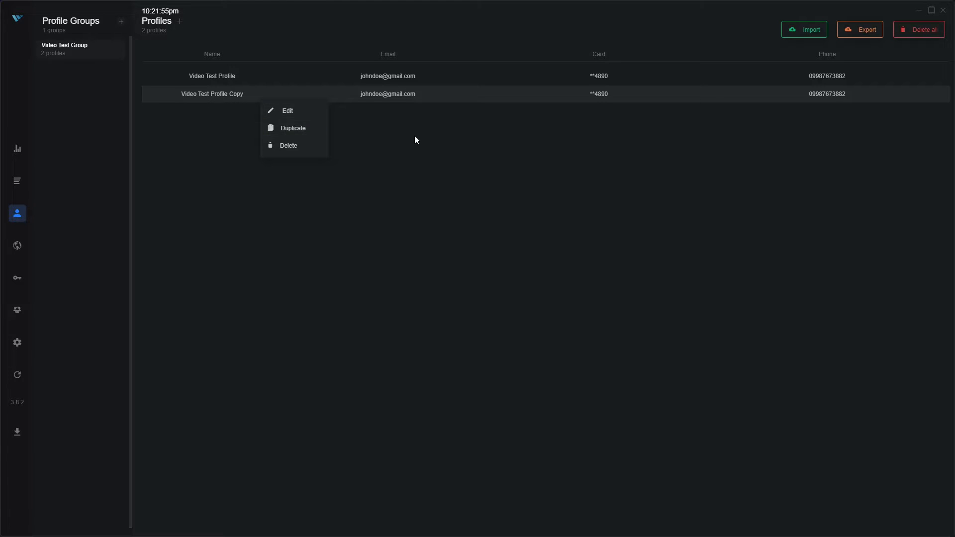
pyautogui.click(296, 146)
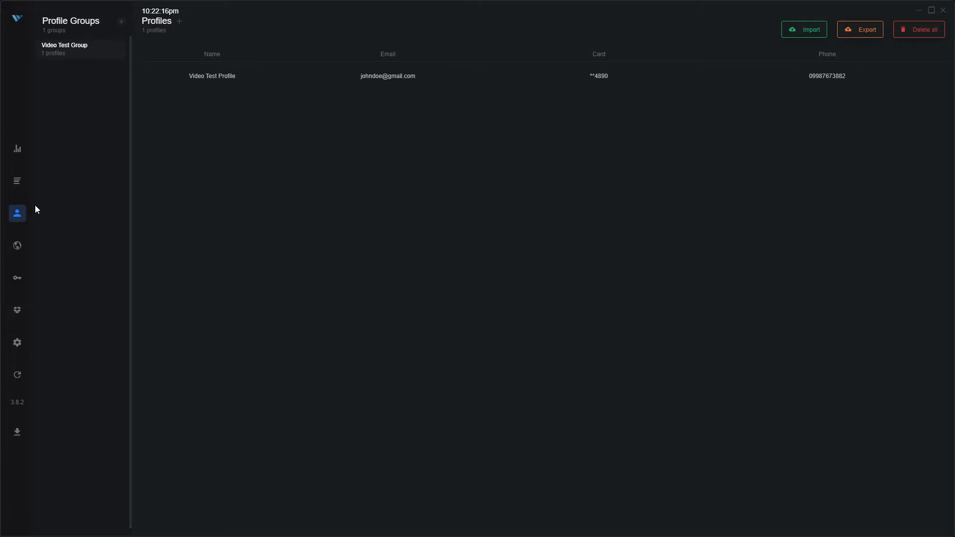
# Paste the proxy address with its login credentials and save it as a proxy list named Video Test Proxy List.
pyautogui.click(17, 245)
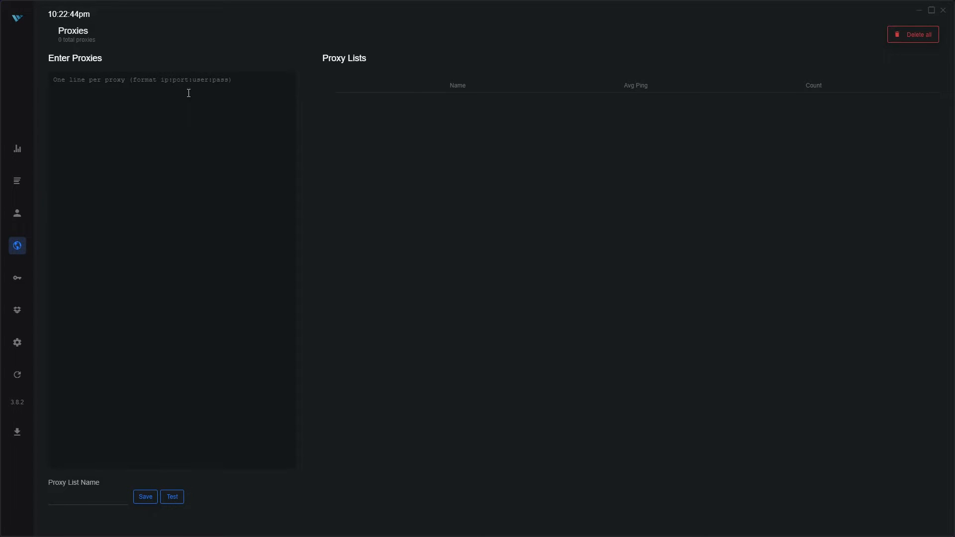
pyautogui.hotkey('ctrl', 'v')
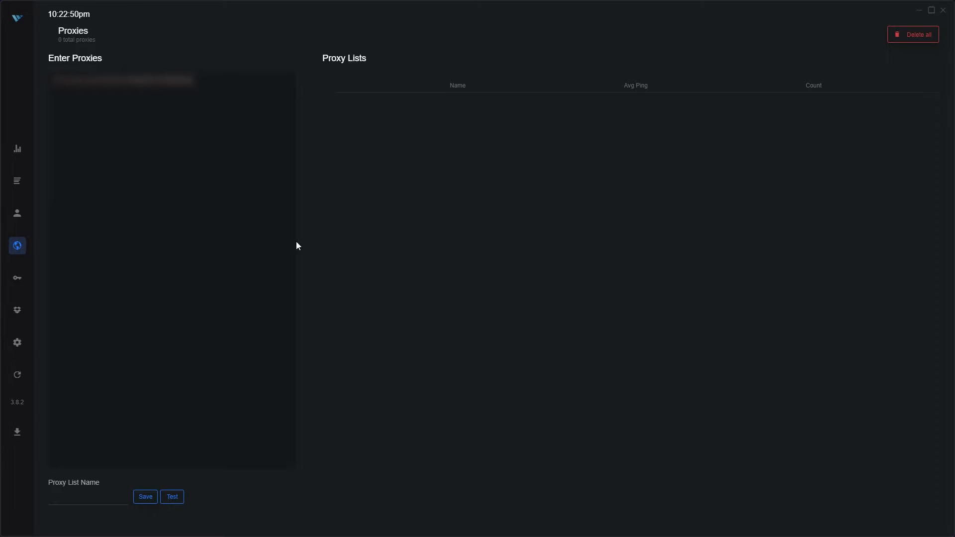
pyautogui.click(82, 497)
pyautogui.write('Video Test Proxy List')
pyautogui.click(143, 497)
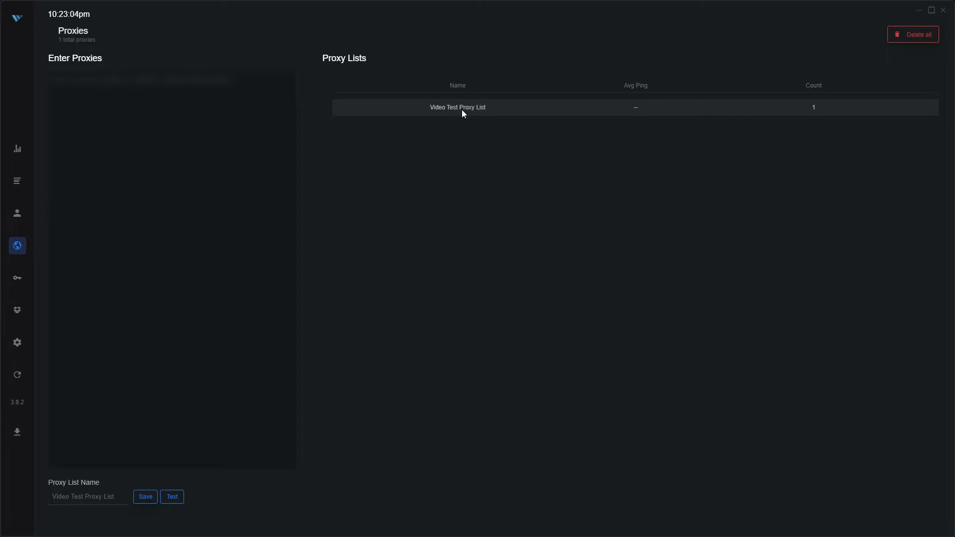
# Open the ping view of Video Test Proxy List, look at the available test sites and close the view.
pyautogui.rightClick(818, 106)
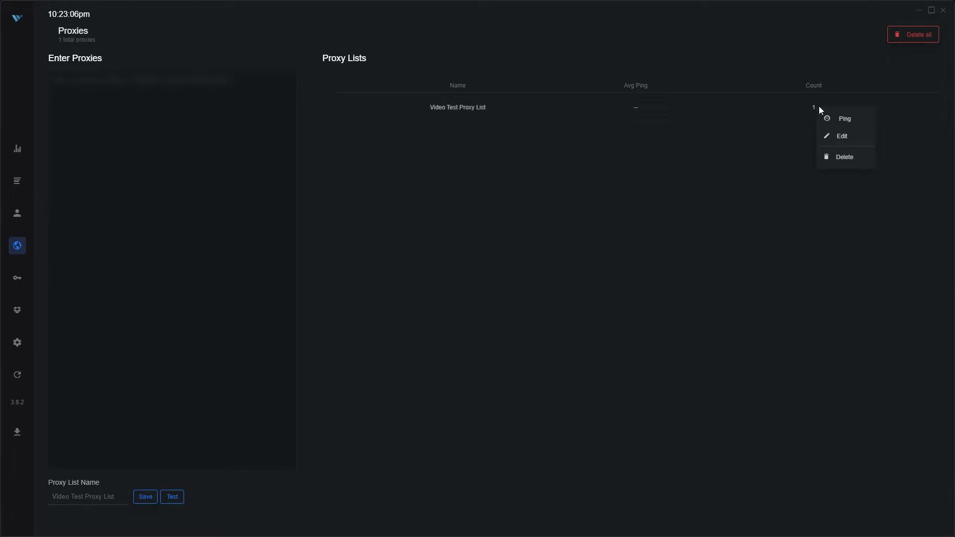
pyautogui.click(860, 121)
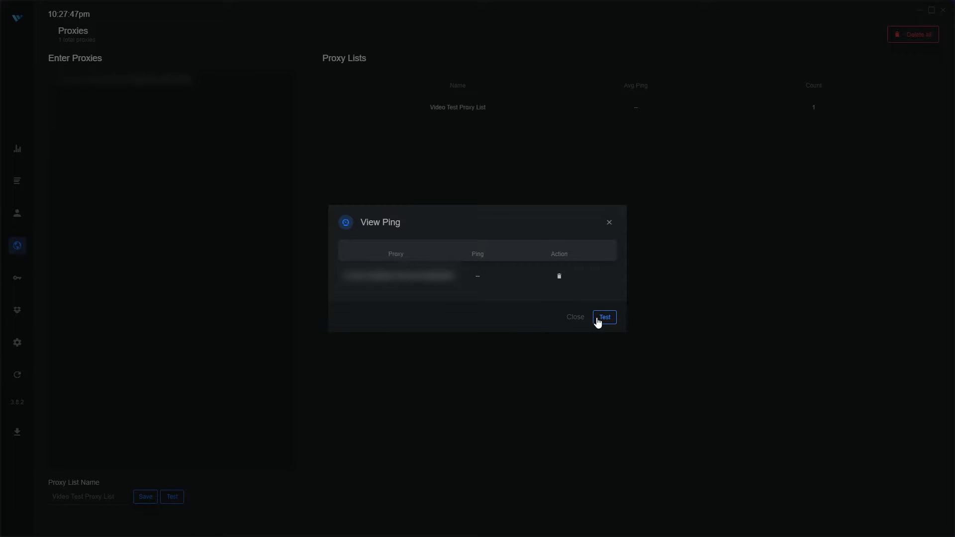
pyautogui.click(603, 319)
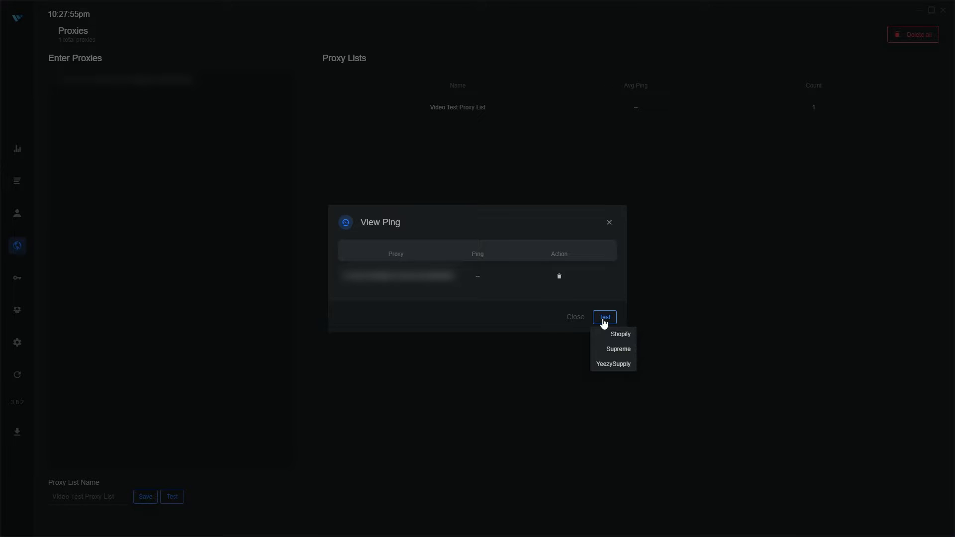
pyautogui.click(608, 225)
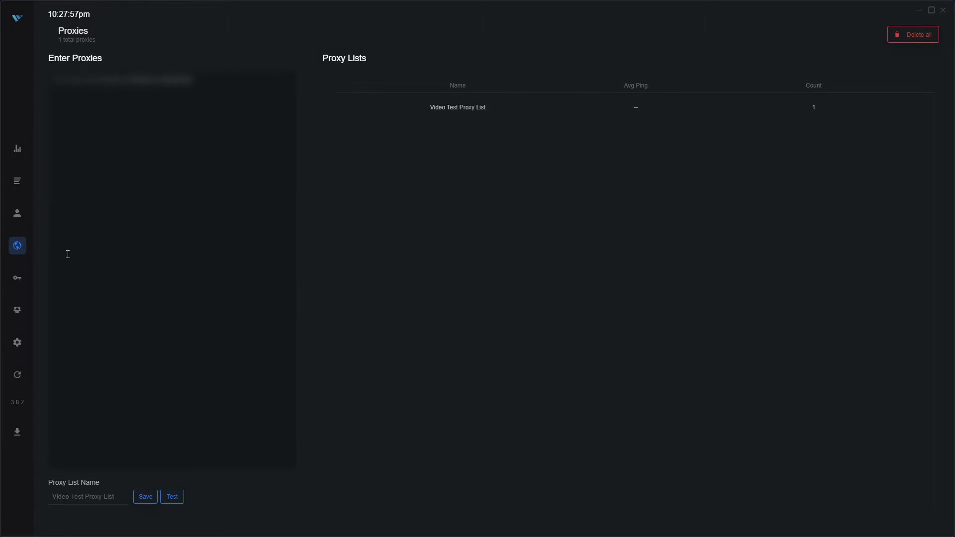
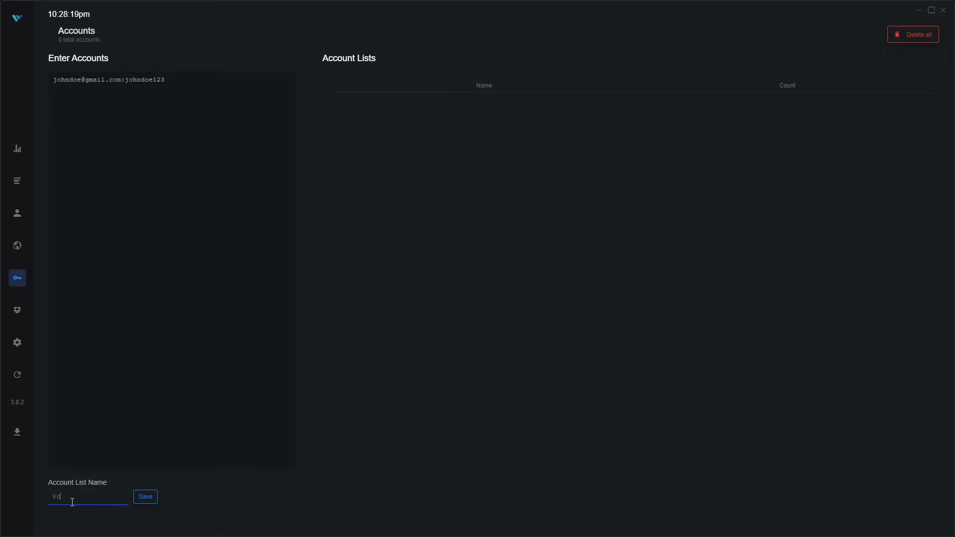
# Save the entered account as an account list named Video Account List name.
pyautogui.write('ccount List name')
pyautogui.click(156, 498)
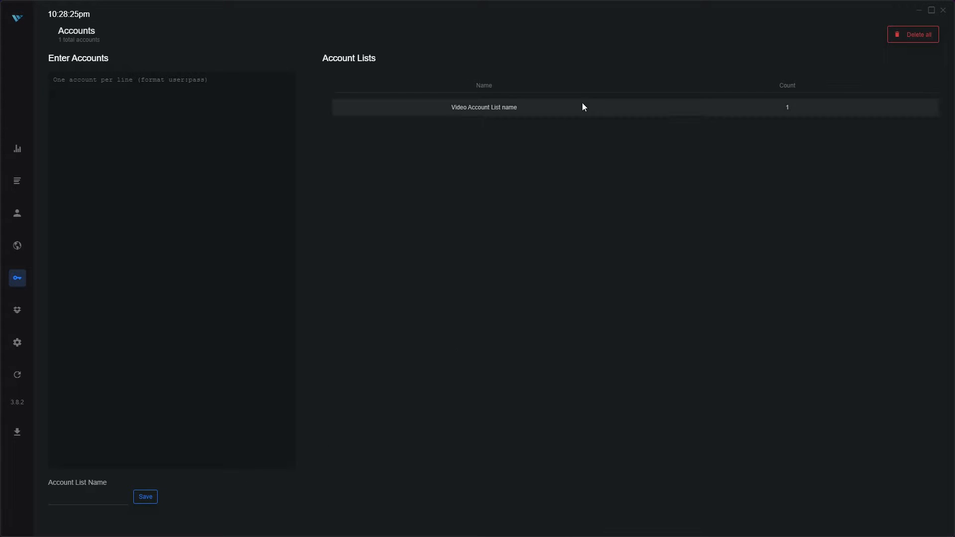
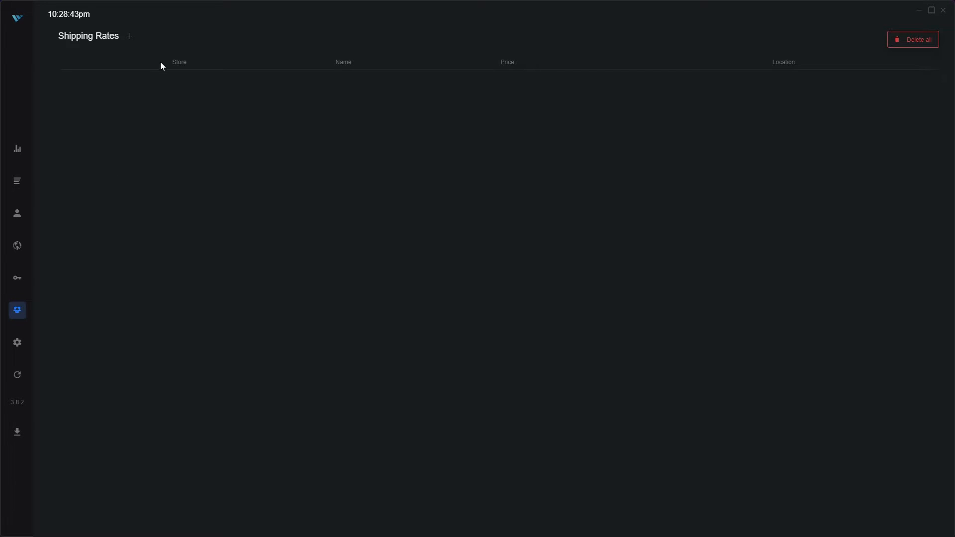
# Start adding a shipping rate for the site Stussy UK with Video Test Profile, and close the dialog without fetching.
pyautogui.click(129, 37)
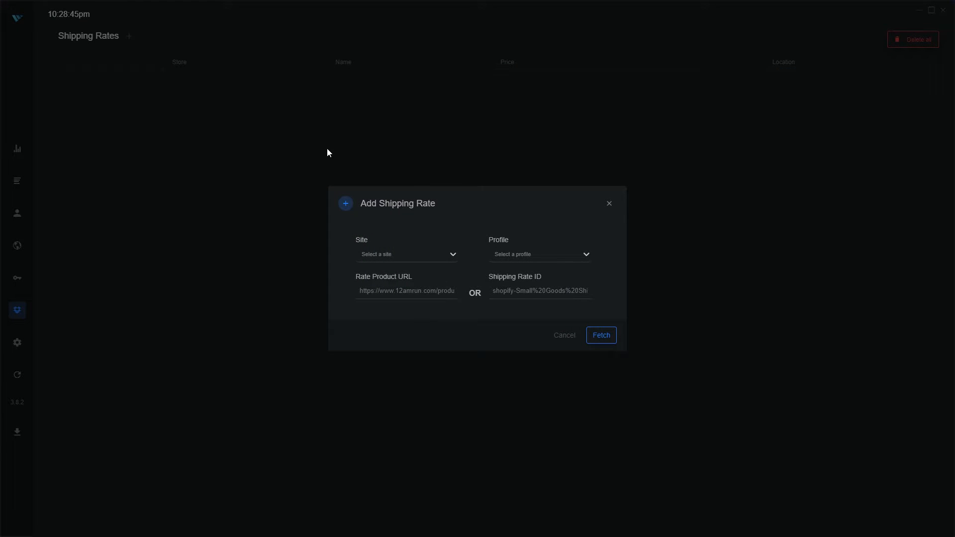
pyautogui.click(455, 256)
pyautogui.scroll(-10, 401, 301)
pyautogui.scroll(-5, 396, 308)
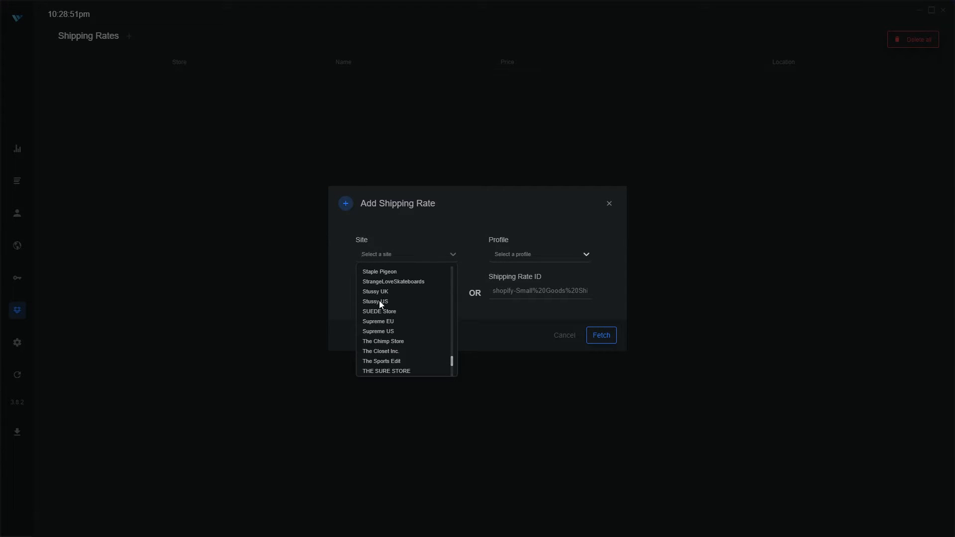
pyautogui.click(375, 292)
pyautogui.click(527, 255)
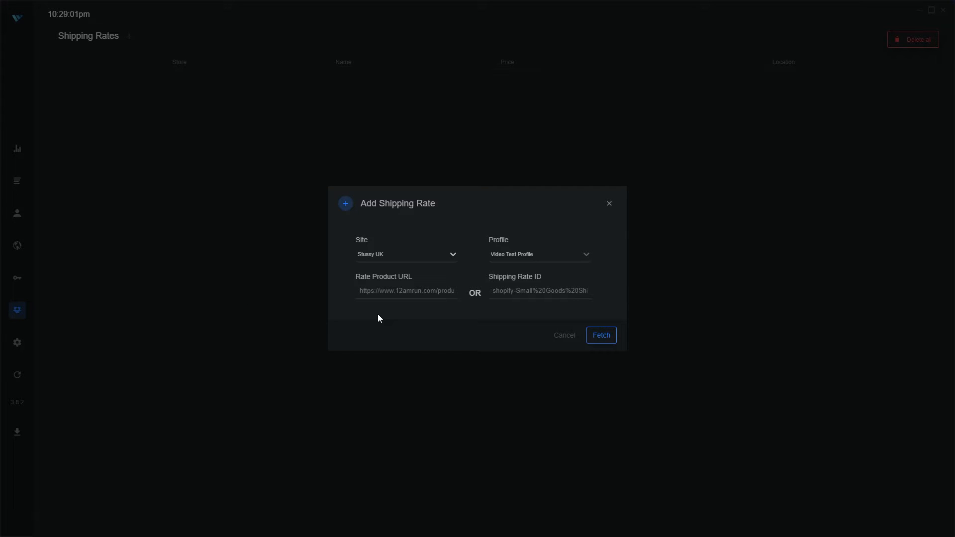
pyautogui.click(608, 204)
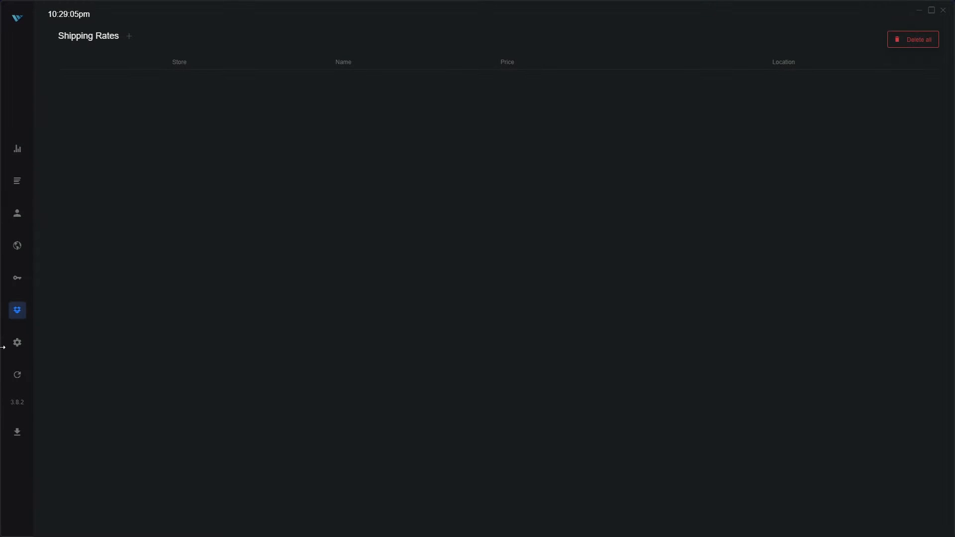
# Add a captcha harvester and name it Video Test Captcha.
pyautogui.click(18, 343)
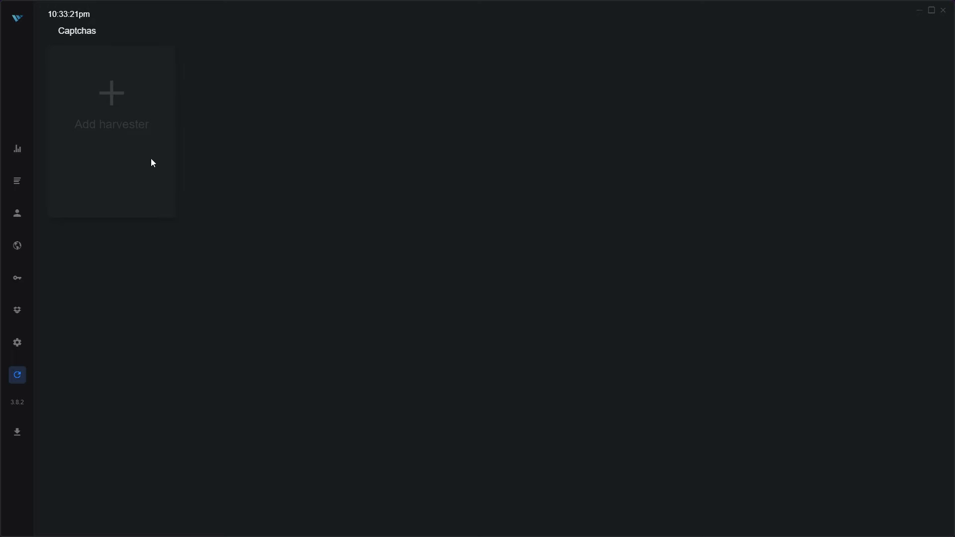
pyautogui.click(112, 103)
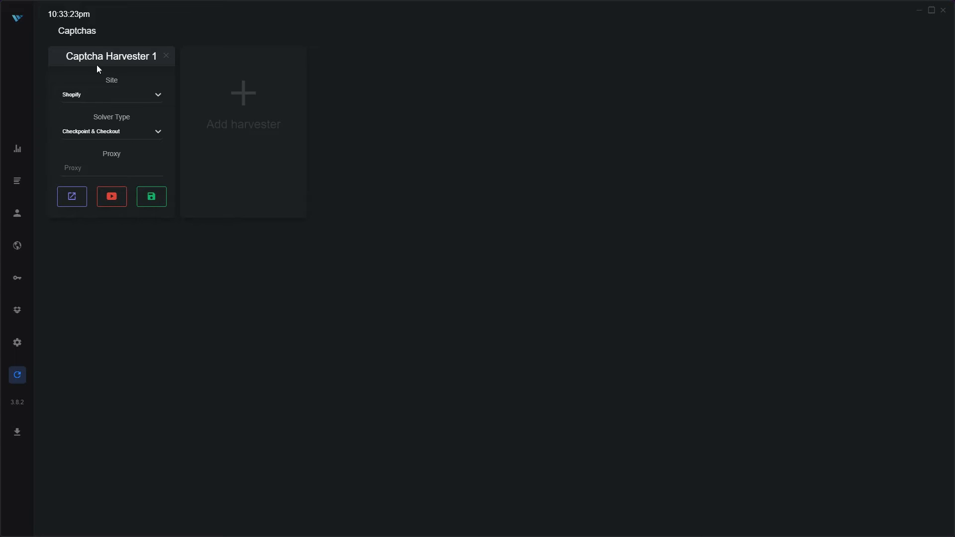
pyautogui.doubleClick(174, 54)
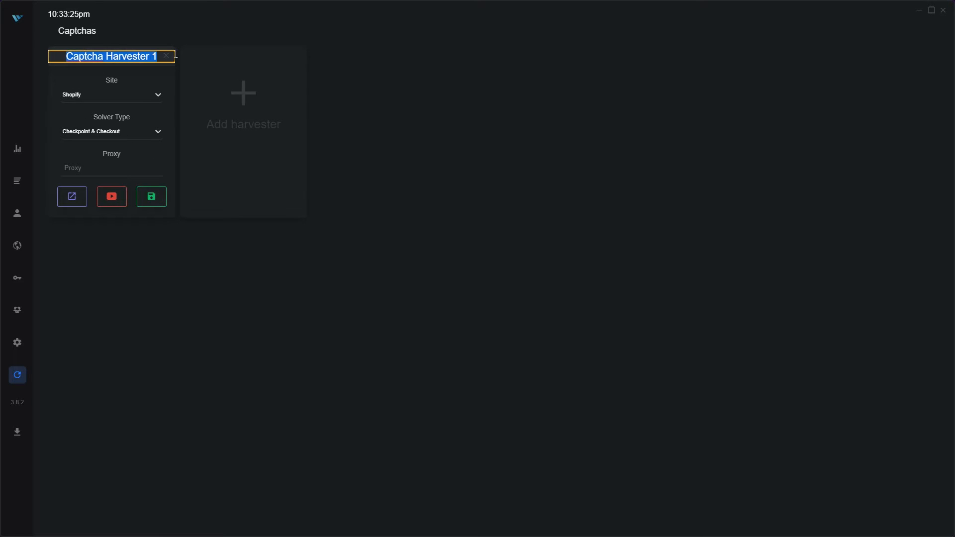
pyautogui.write('Video ')
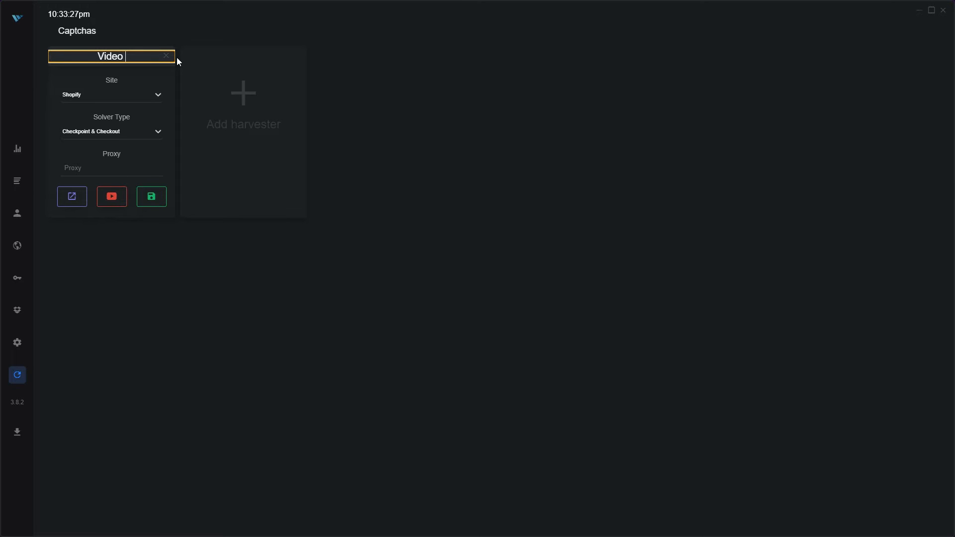
pyautogui.write('Test Captcha')
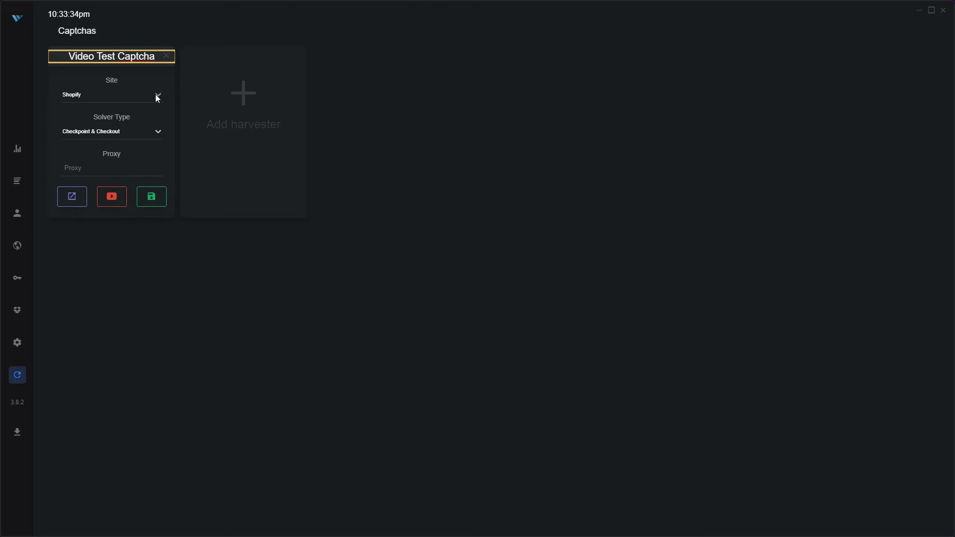
# Set the Video Test Captcha harvester's site to Supreme with the Default solver type.
pyautogui.click(156, 96)
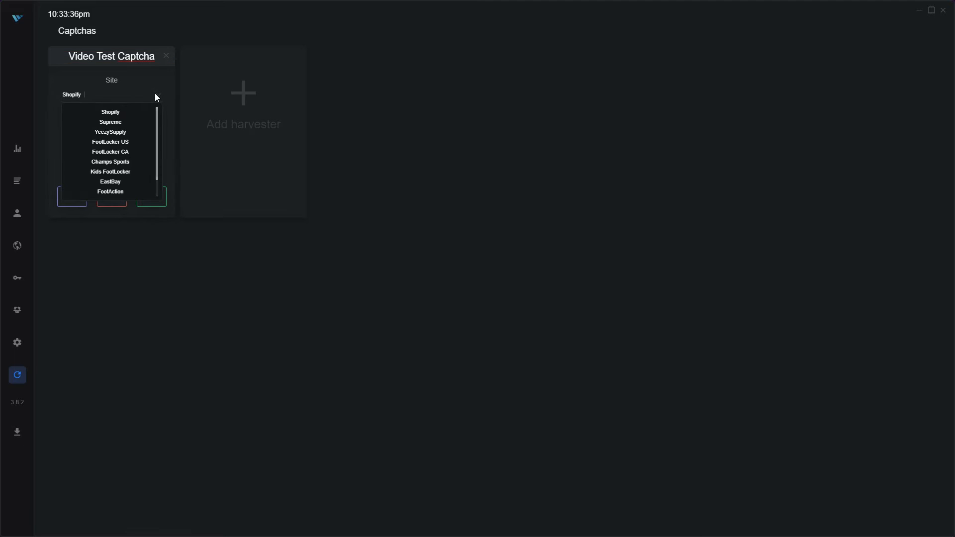
pyautogui.click(110, 122)
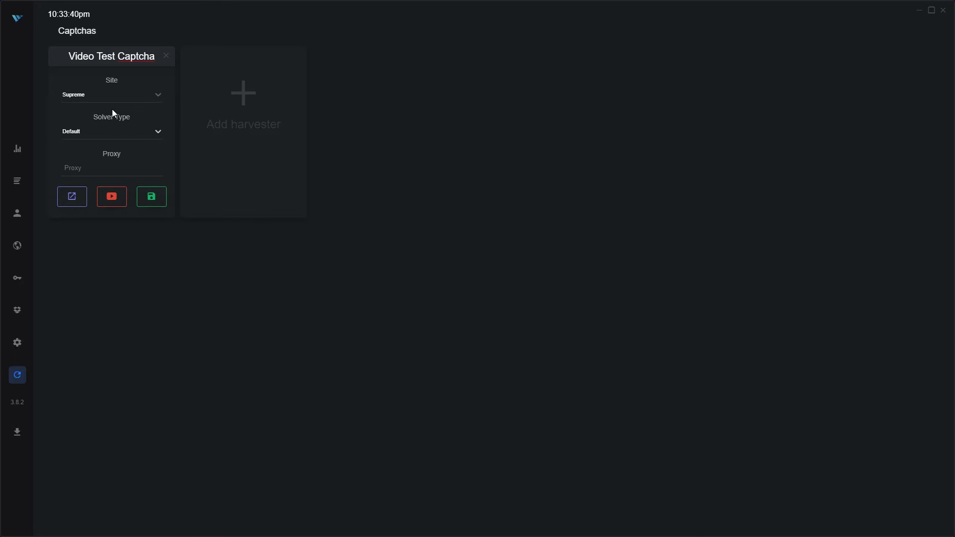
pyautogui.click(140, 130)
pyautogui.click(126, 151)
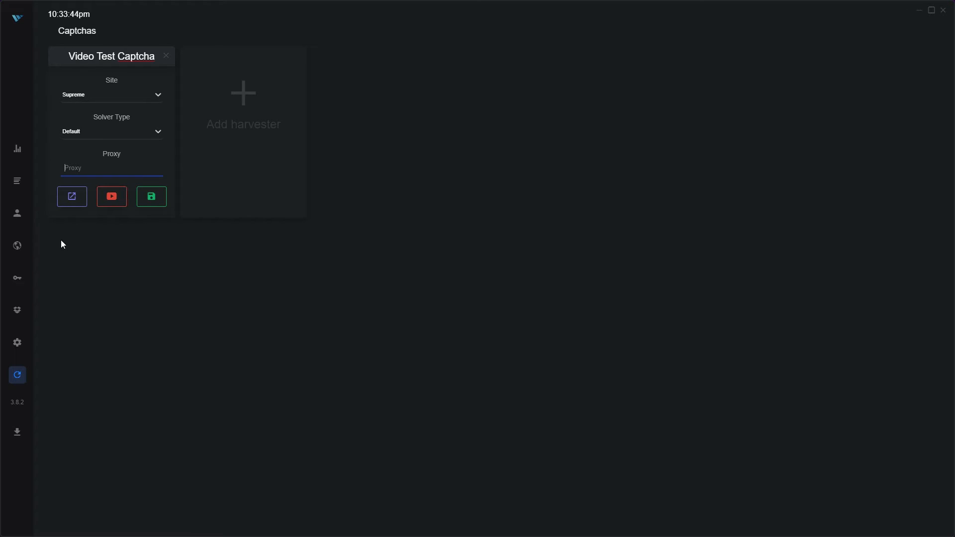
# Launch the Video Test Captcha harvester and its YouTube sign-in window, and close the sign-in window without logging in.
pyautogui.click(77, 206)
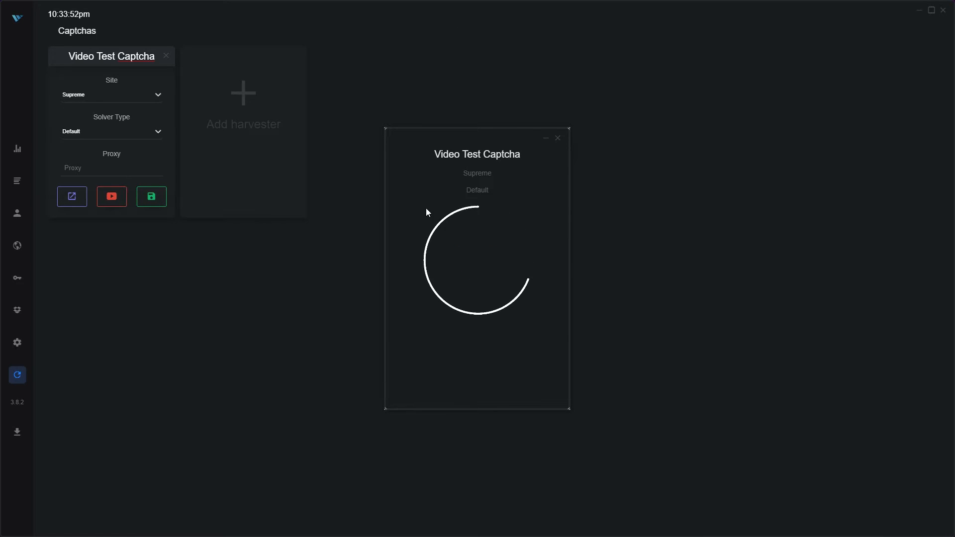
pyautogui.click(121, 198)
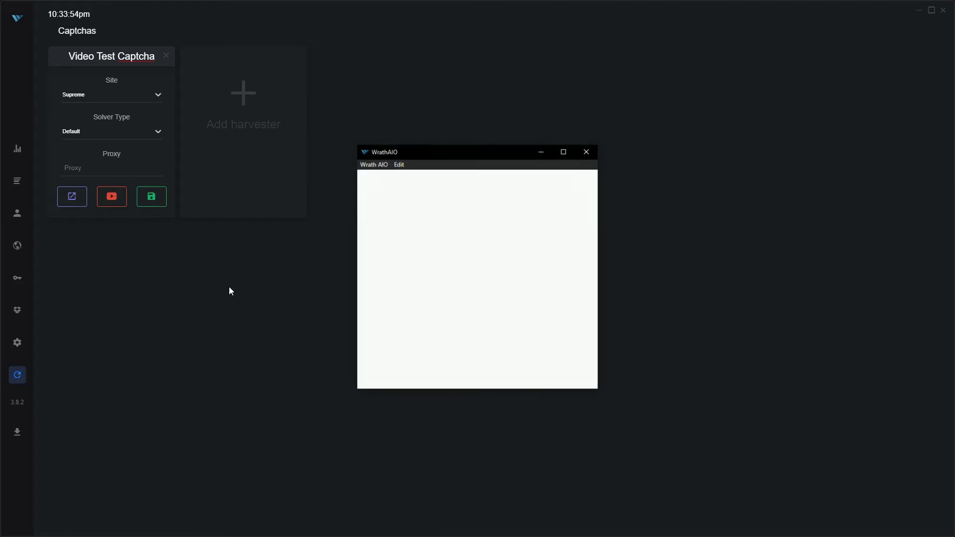
pyautogui.moveTo(494, 173); pyautogui.dragTo(398, 90)
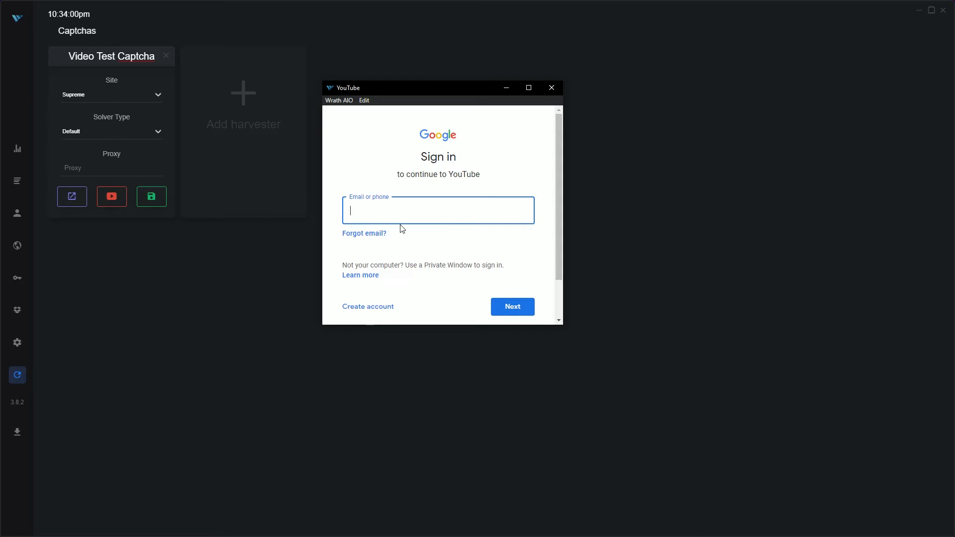
pyautogui.click(551, 87)
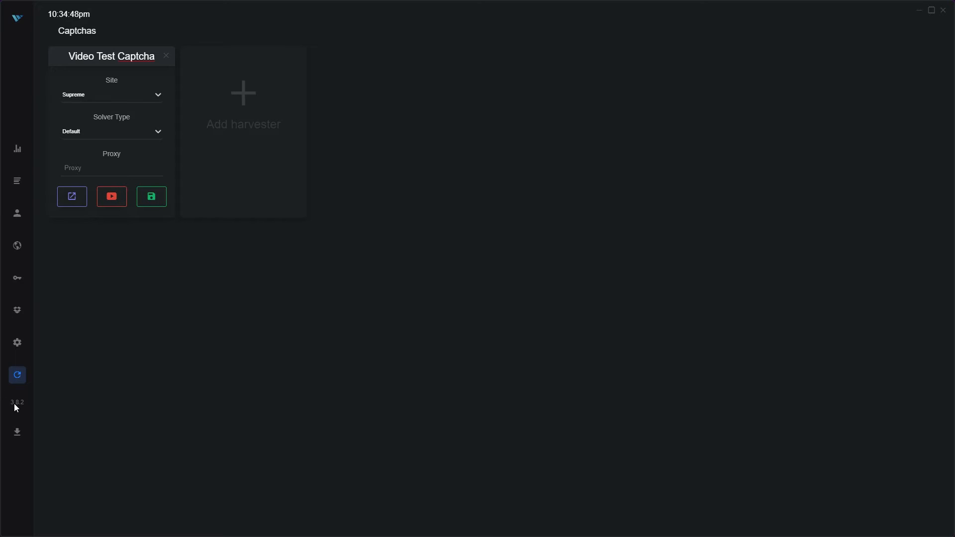
# Check for software updates, dismiss the update dialog and look at the order statistics dashboard.
pyautogui.click(17, 430)
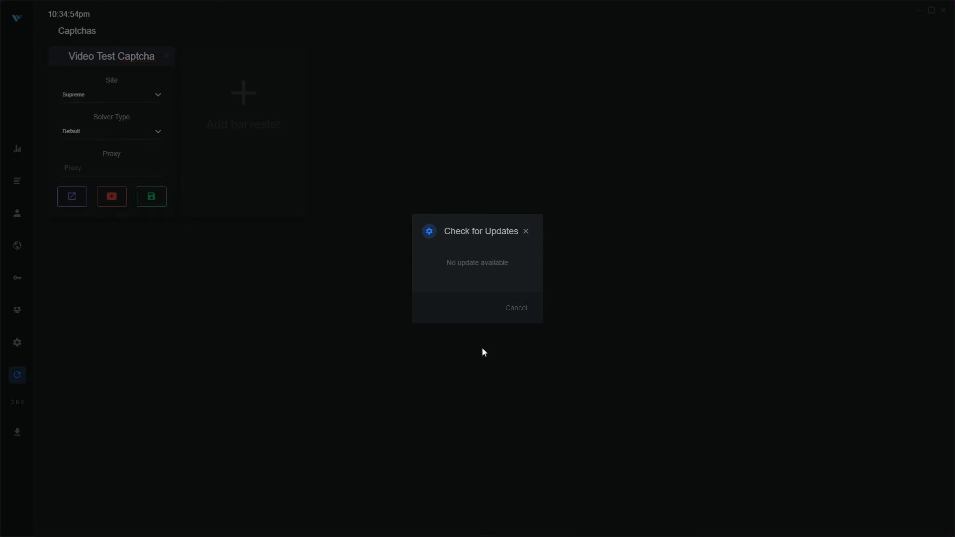
pyautogui.click(524, 314)
pyautogui.click(18, 149)
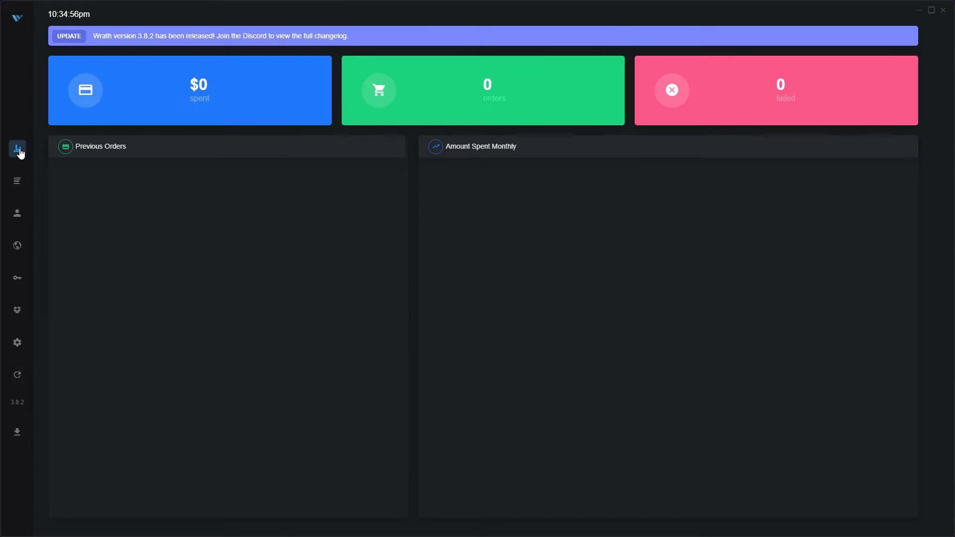
# Go to the tasks page, and in the browser open the Supreme/Anker Nebula Capsule II Projector product from Supreme's accessories.
pyautogui.click(15, 187)
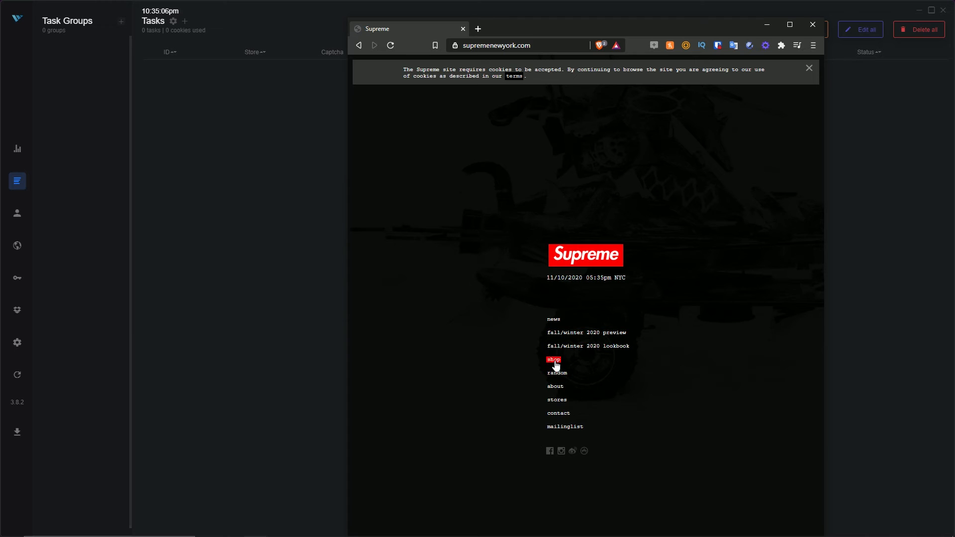
pyautogui.click(556, 362)
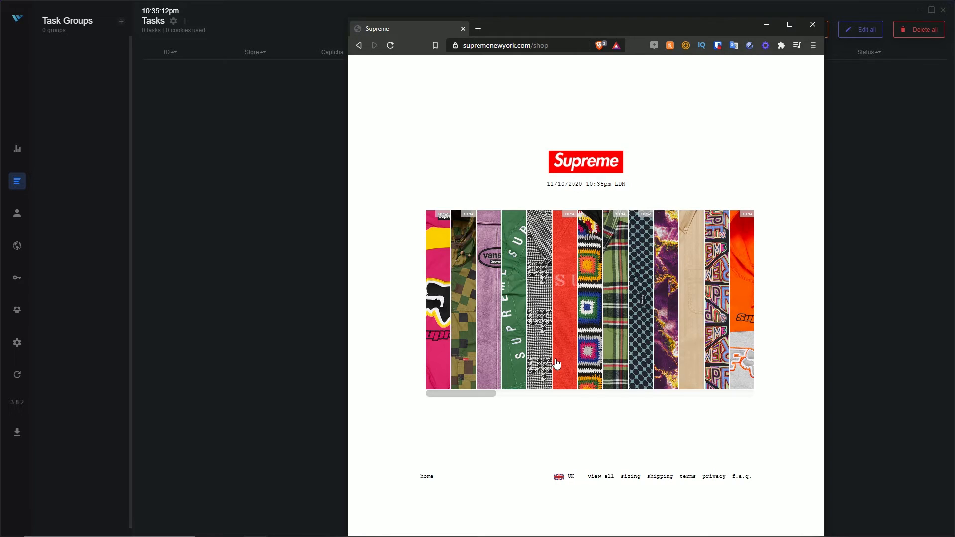
pyautogui.click(601, 477)
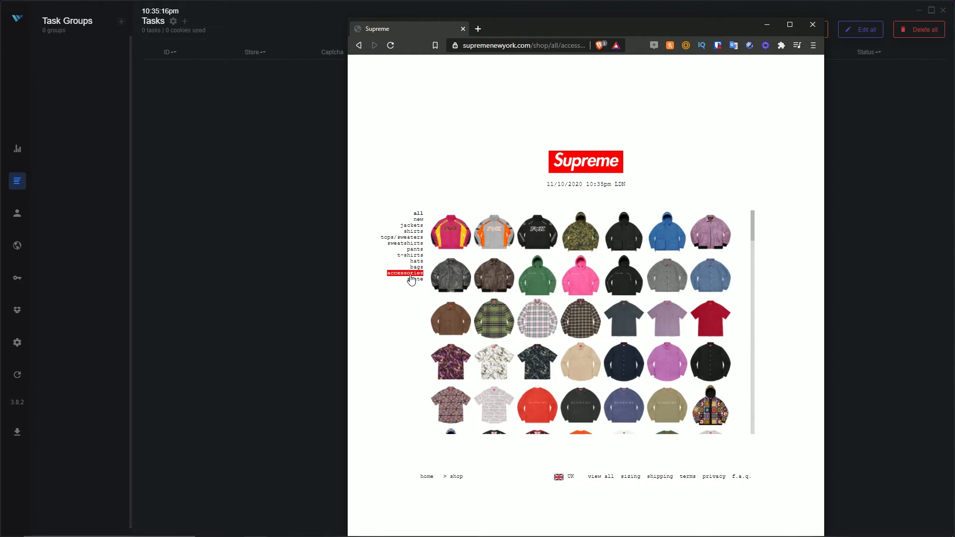
pyautogui.click(412, 273)
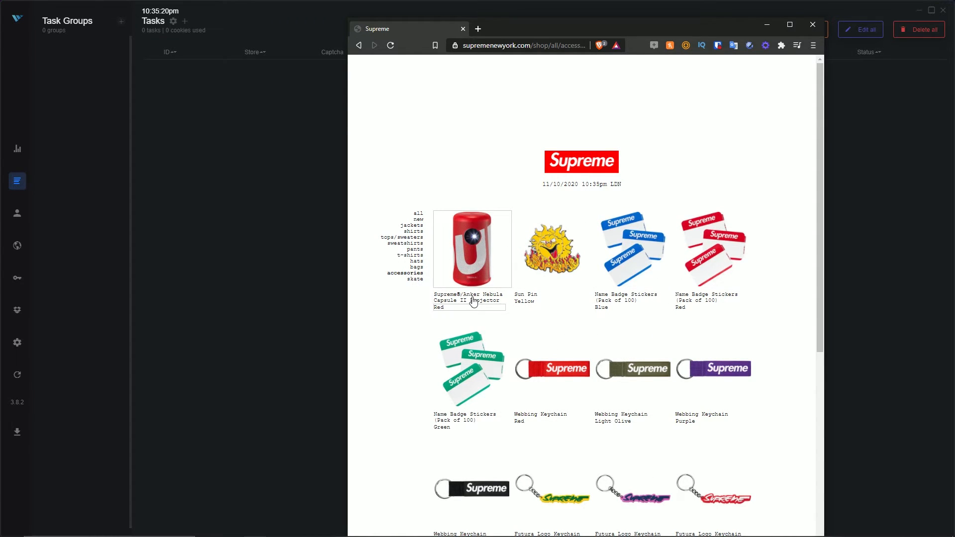
pyautogui.click(469, 252)
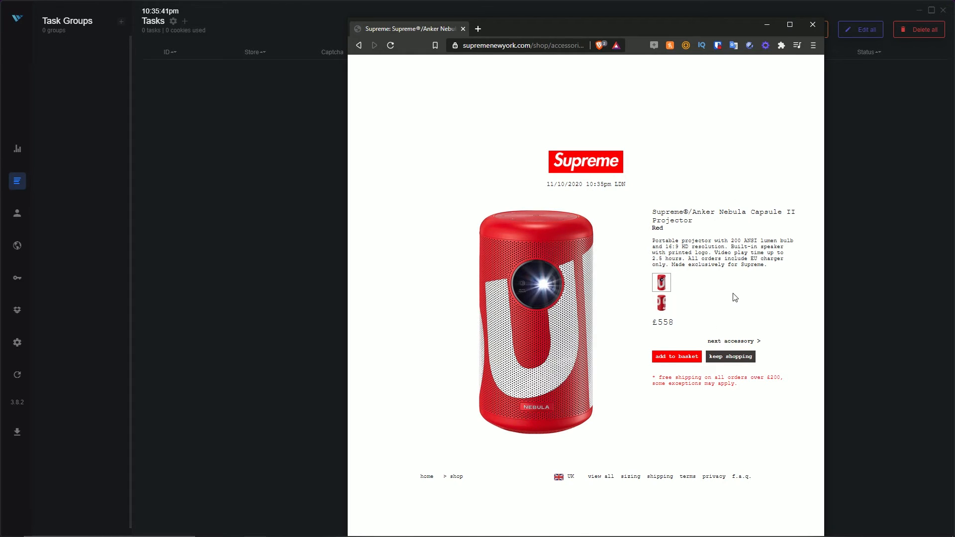
pyautogui.moveTo(589, 33); pyautogui.dragTo(954, 34)
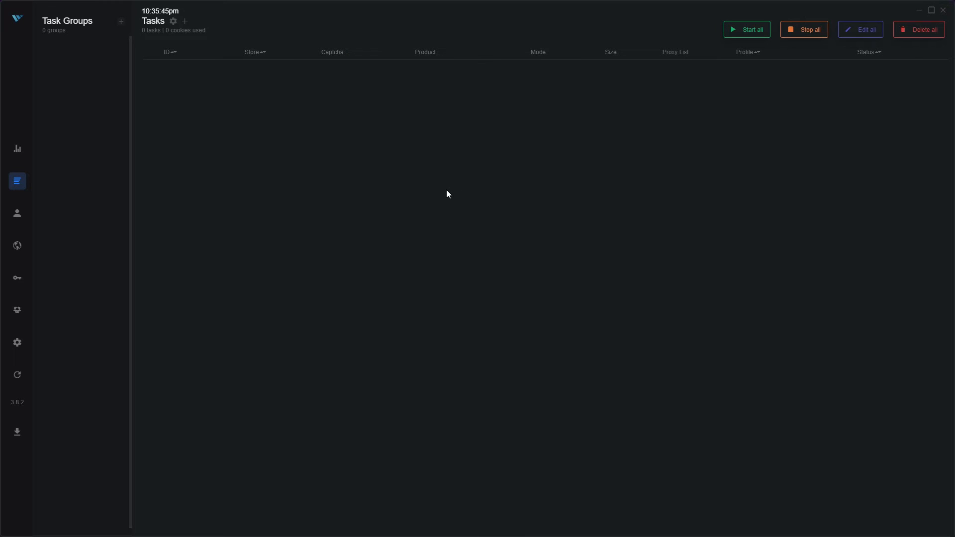
# Create a task group named Video Test Tasks Group.
pyautogui.click(122, 24)
pyautogui.doubleClick(97, 45)
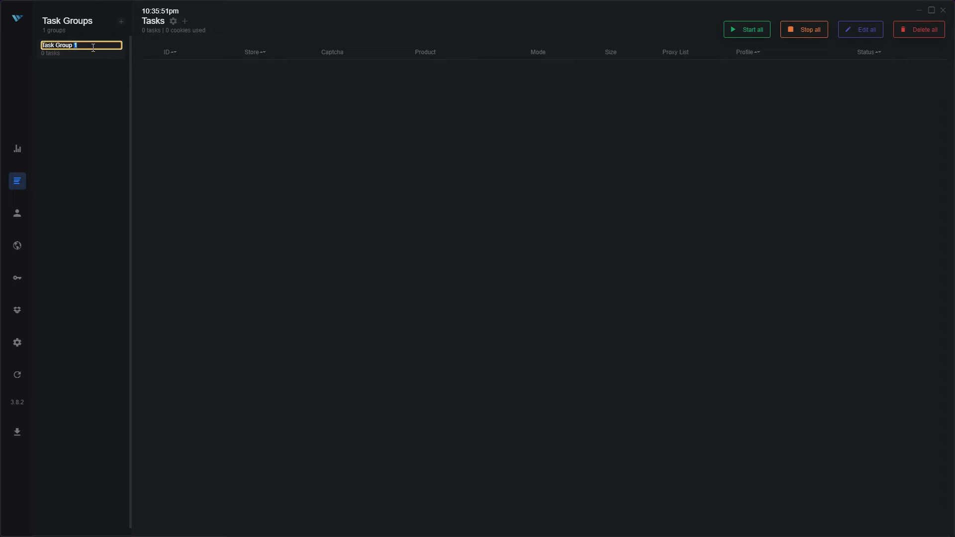
pyautogui.write('VideroTest Task')
pyautogui.press('BackSpace')
pyautogui.write('sks Group')
pyautogui.press('Return')
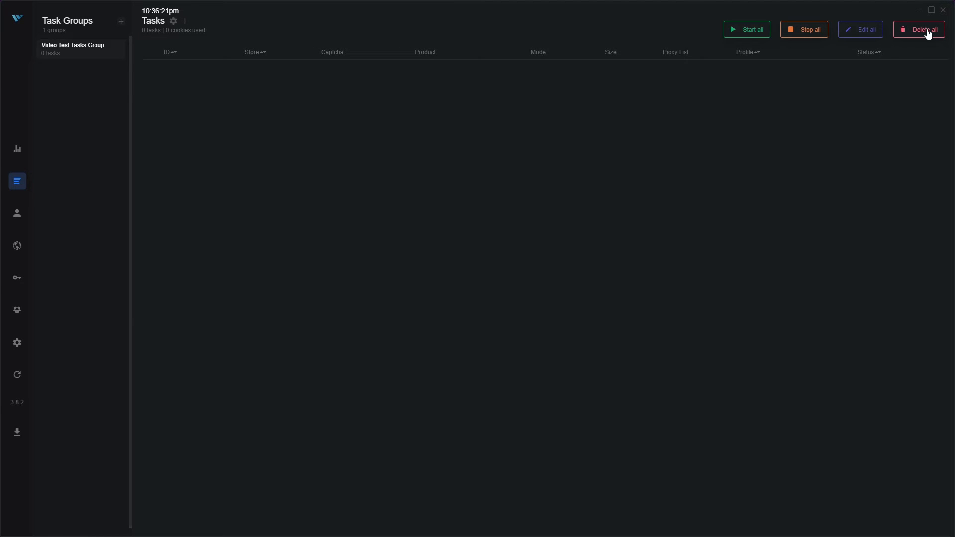
# Look at the error and monitor delay settings for the tasks and close them without changes.
pyautogui.click(174, 22)
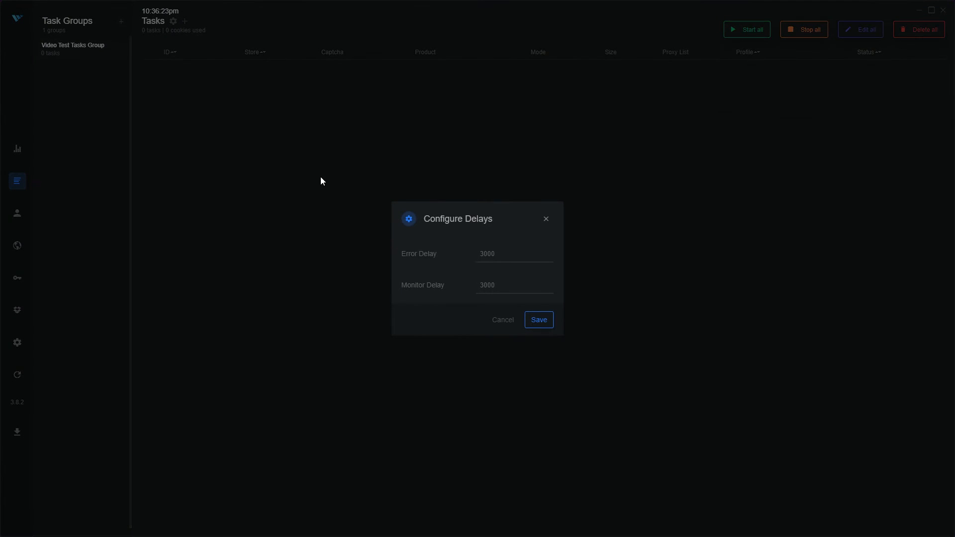
pyautogui.click(546, 220)
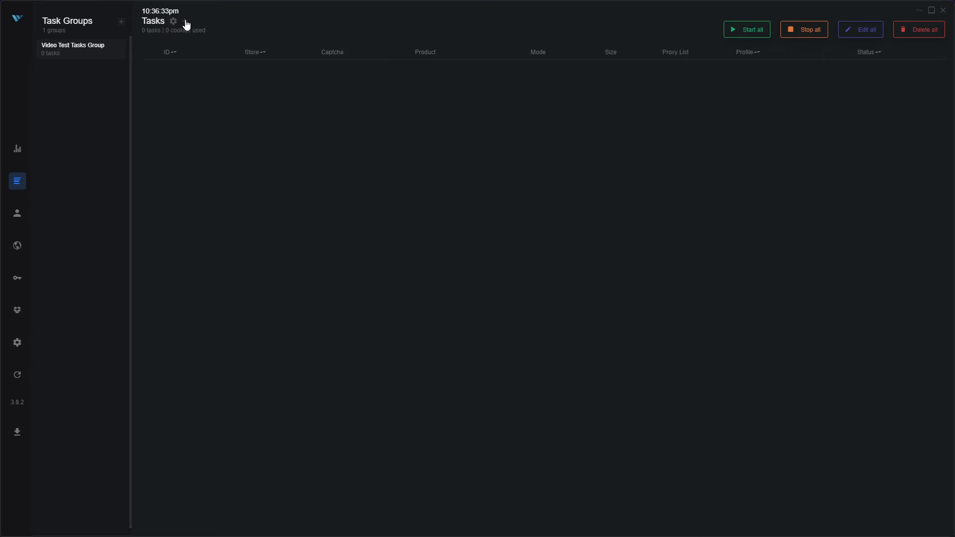
# Start creating a task in the group with Supreme EU as its site.
pyautogui.click(185, 22)
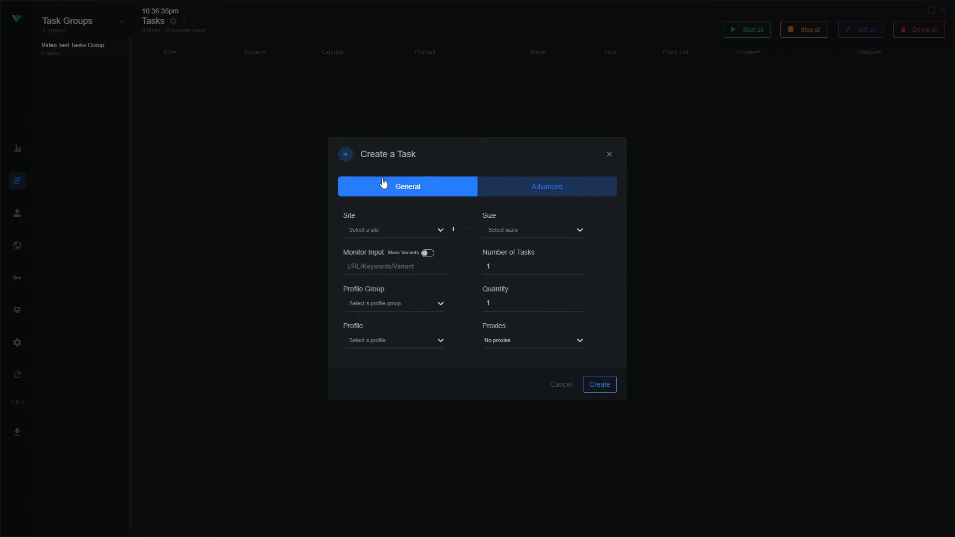
pyautogui.click(365, 233)
pyautogui.write('supreme')
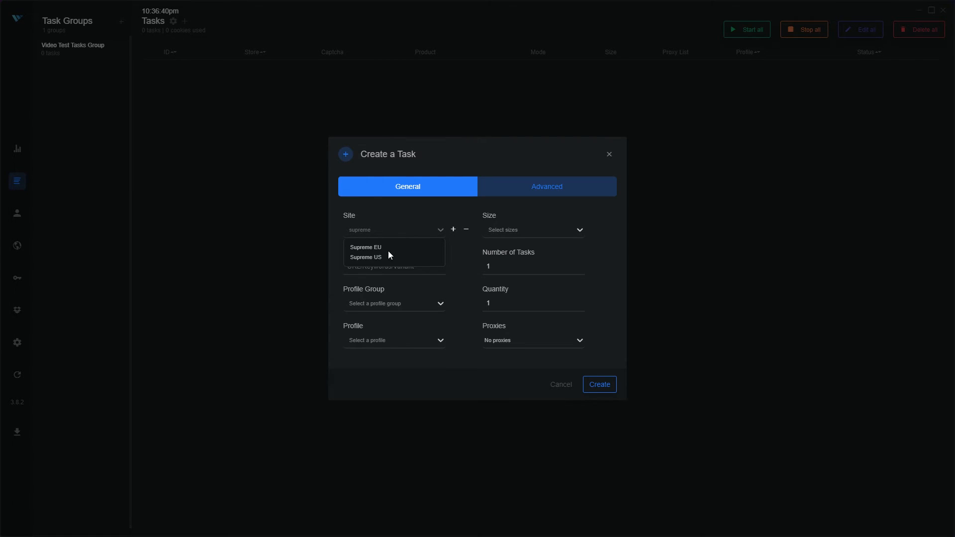
pyautogui.click(388, 248)
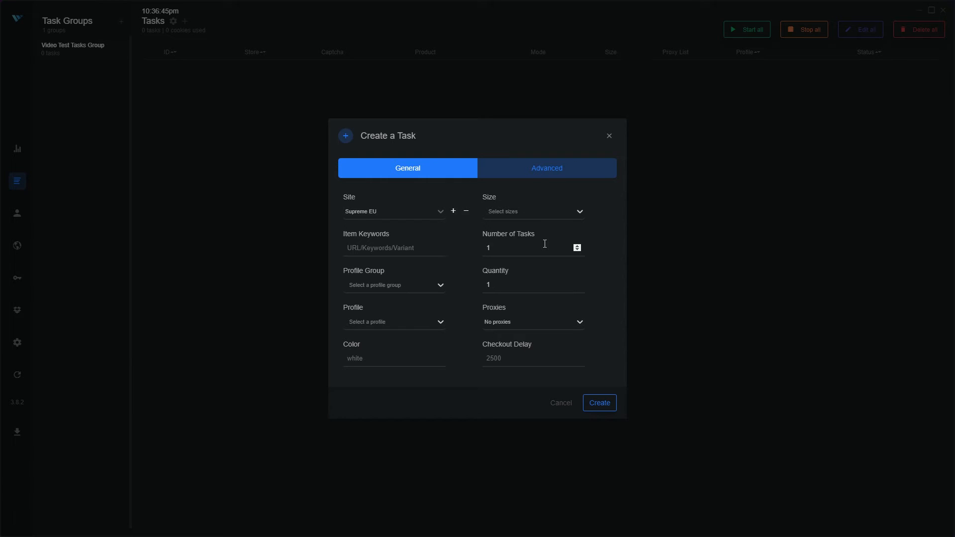
# Switch the task's site to 12amrun to compare its form fields, and set it back to Supreme EU.
pyautogui.click(368, 211)
pyautogui.click(369, 229)
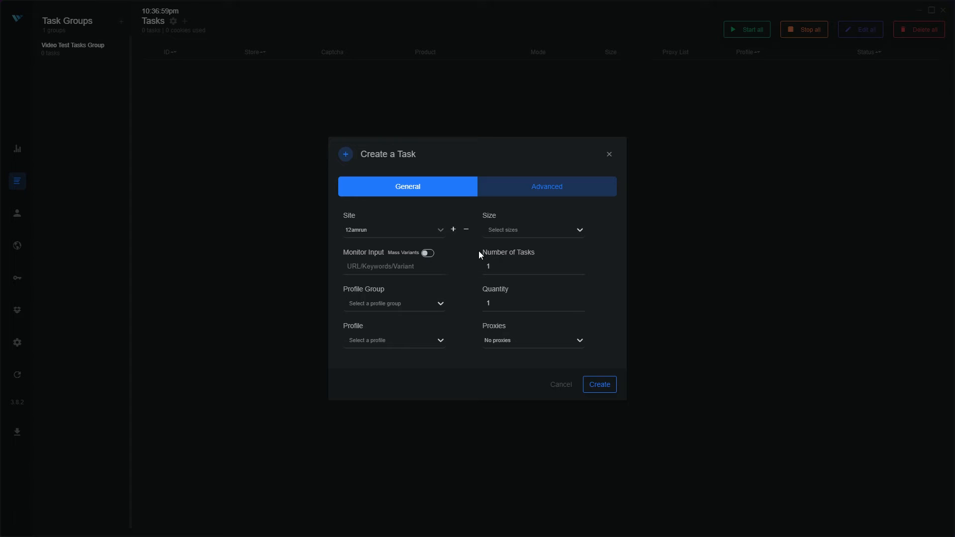
pyautogui.click(396, 230)
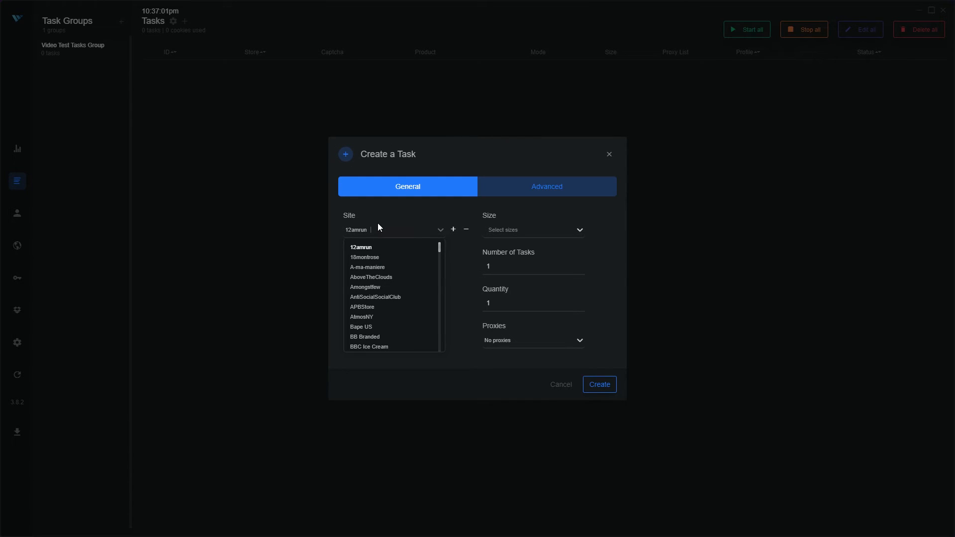
pyautogui.write('supreme')
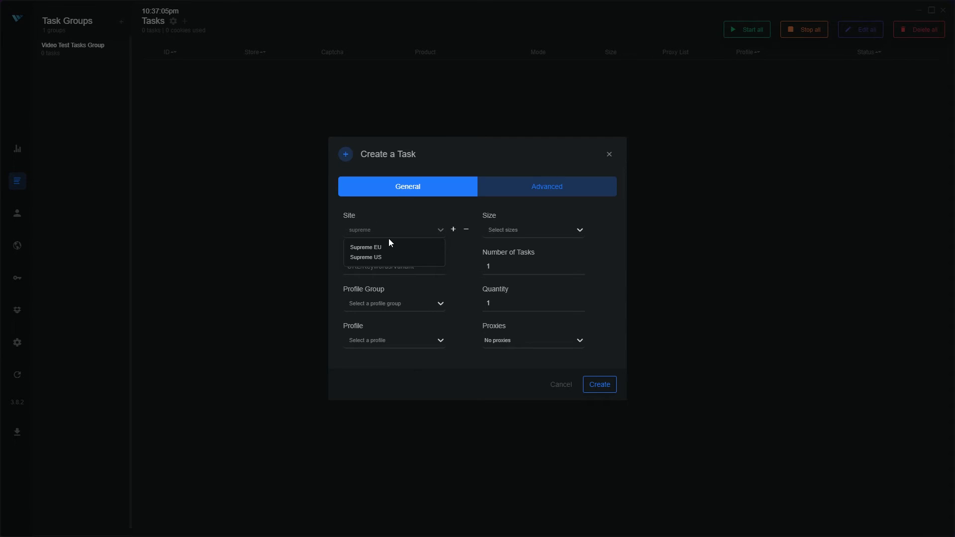
pyautogui.click(387, 246)
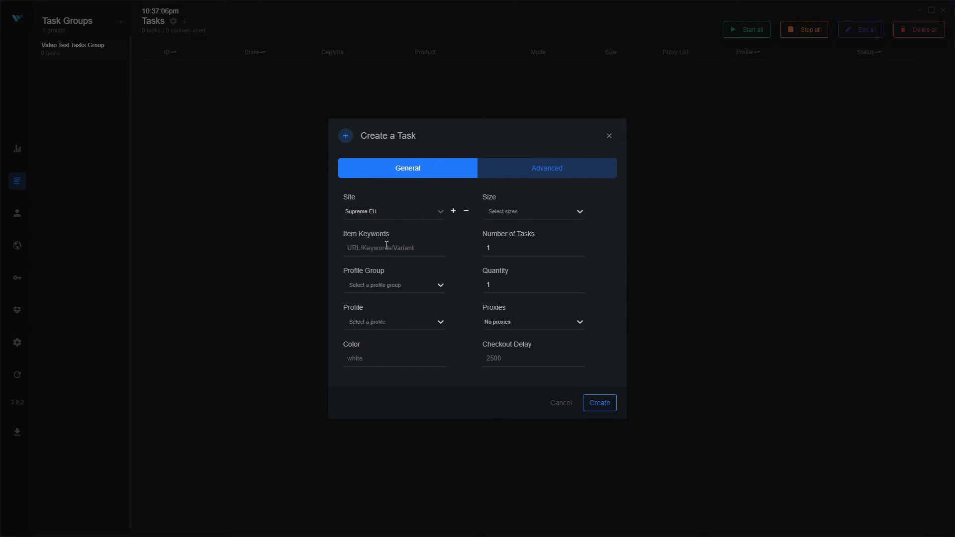
# Look through the available sizes and set the task's size to Random.
pyautogui.click(505, 212)
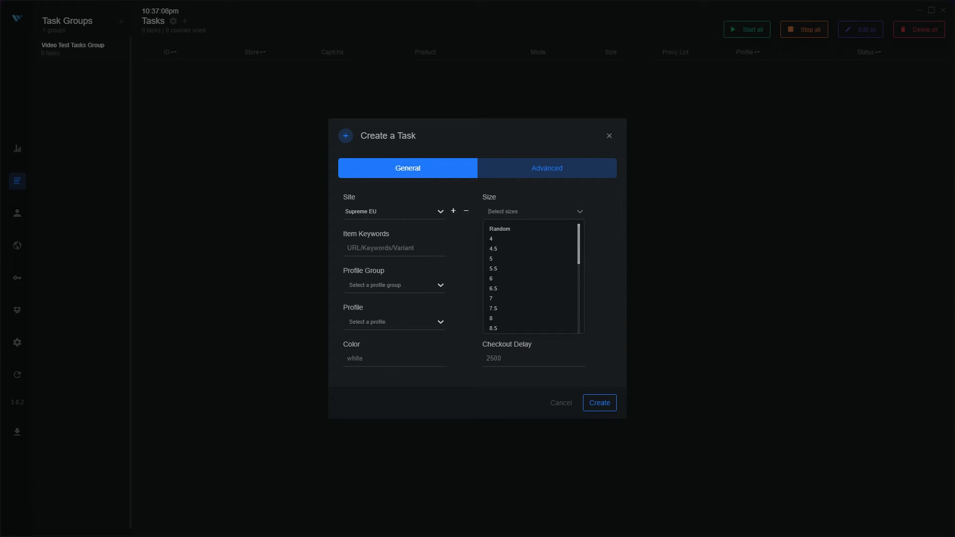
pyautogui.moveTo(953, 29); pyautogui.dragTo(953, 145)
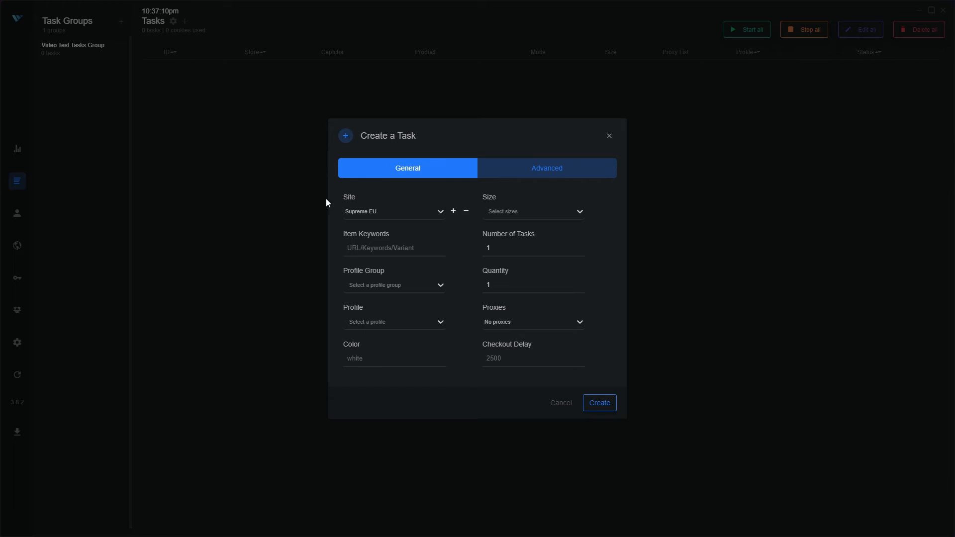
pyautogui.click(519, 210)
pyautogui.scroll(-3, 514, 238)
pyautogui.scroll(3, 515, 242)
pyautogui.click(502, 228)
pyautogui.click(611, 243)
# Paste the Supreme accessories product URL as the task's item keywords.
pyautogui.click(369, 247)
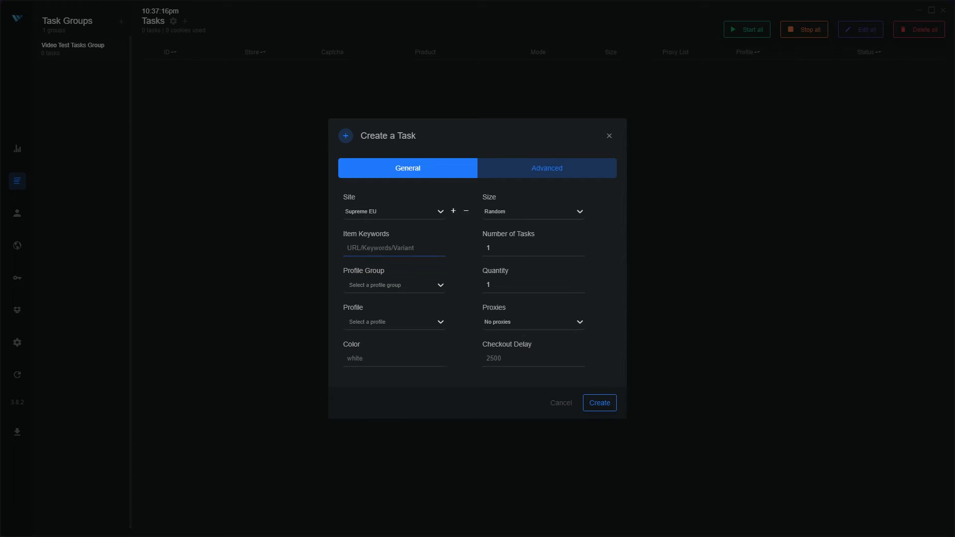
pyautogui.click(427, 247)
pyautogui.hotkey('ctrl', 'v')
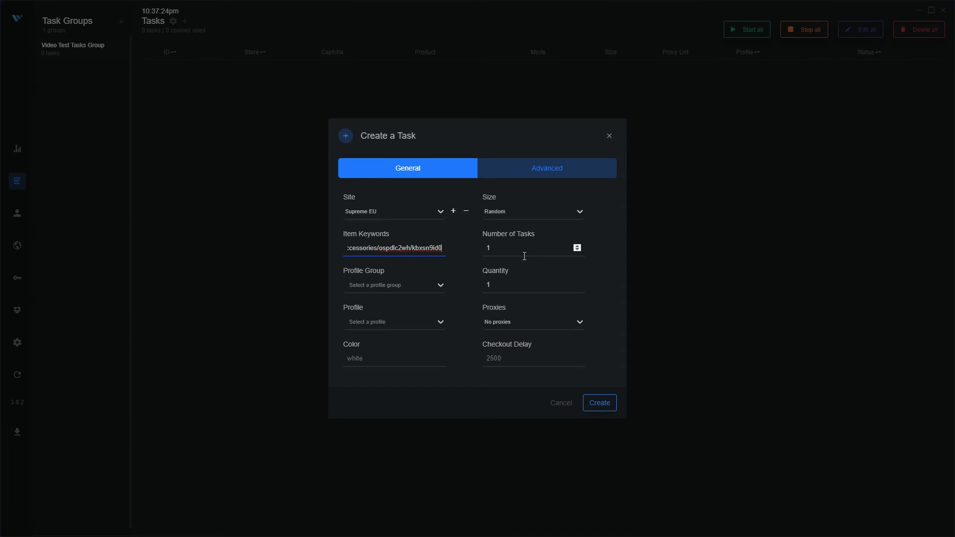
# Assign Video Test Proxy List, the profile group Video Test Group and the profile Video Test Profile to the task.
pyautogui.click(513, 323)
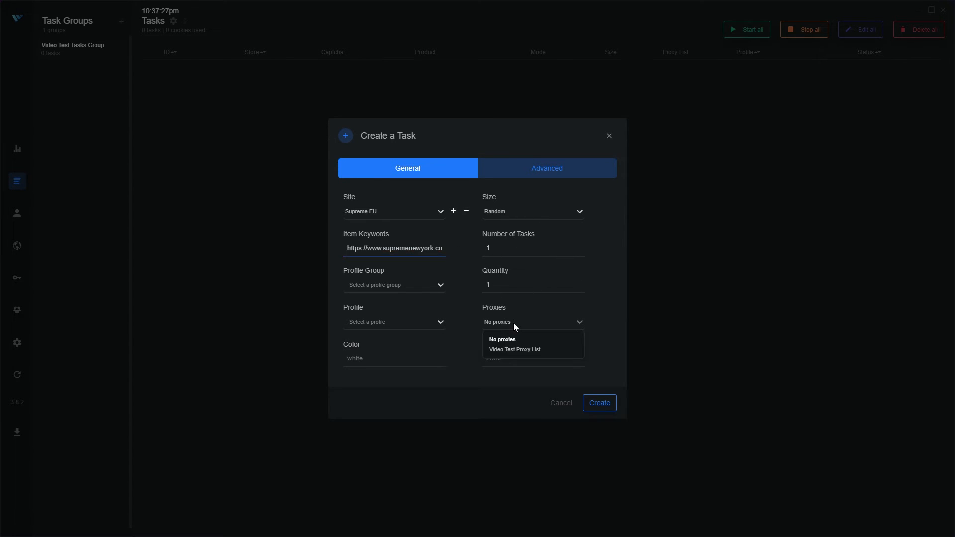
pyautogui.click(502, 351)
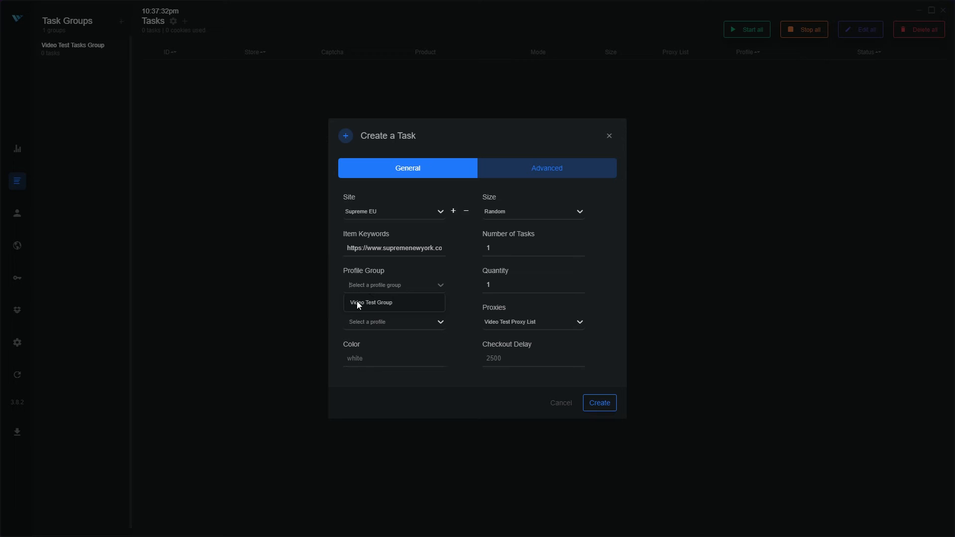
pyautogui.click(359, 301)
pyautogui.click(360, 322)
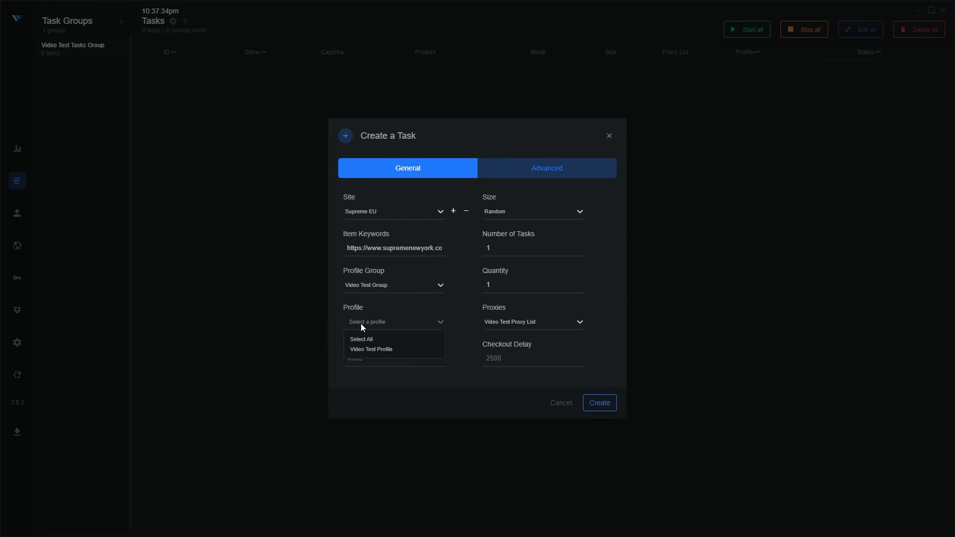
pyautogui.click(373, 349)
# Set the task's color to Red and its checkout delay to 2500, and create the task.
pyautogui.click(381, 358)
pyautogui.write('Red')
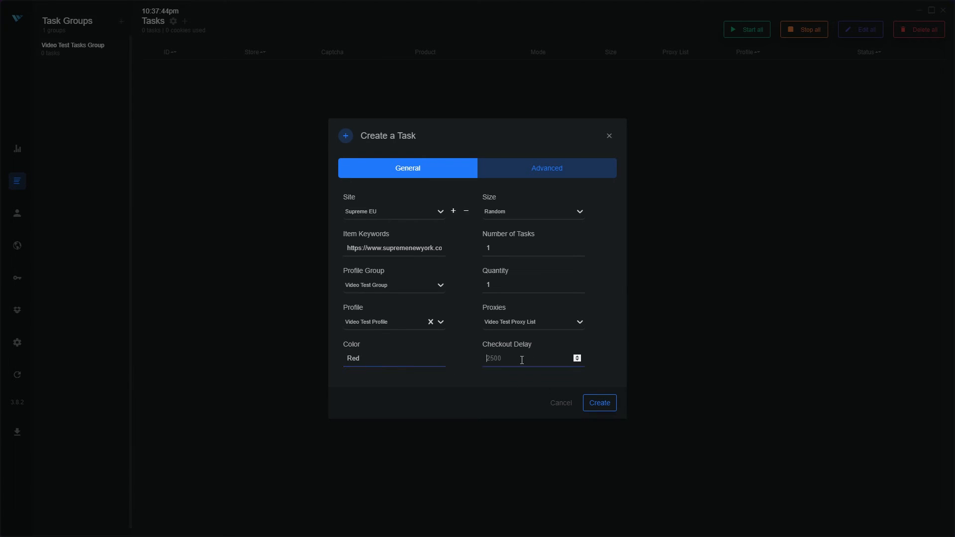
pyautogui.click(496, 364)
pyautogui.click(596, 403)
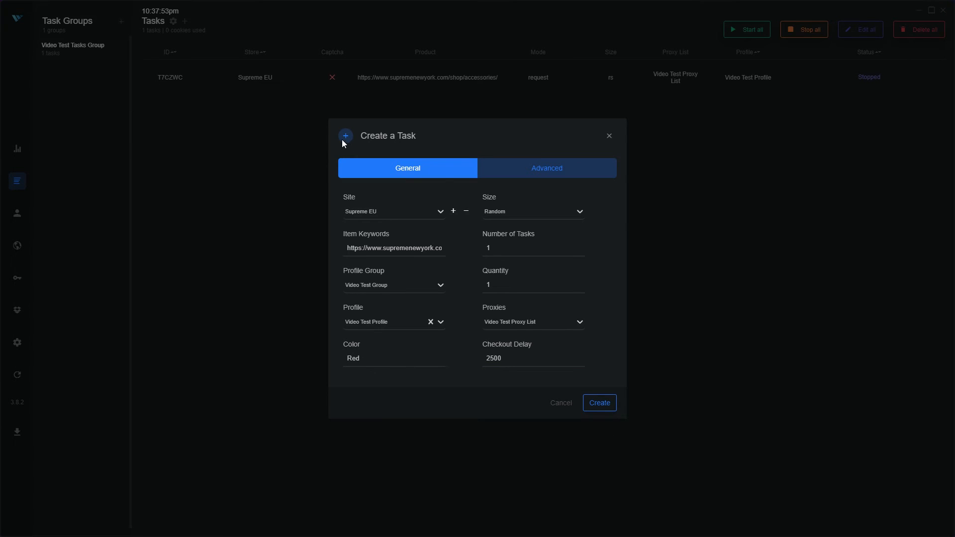
# Create a second task with the same general settings, Request mode and Captcha enabled, and close the task form.
pyautogui.click(523, 169)
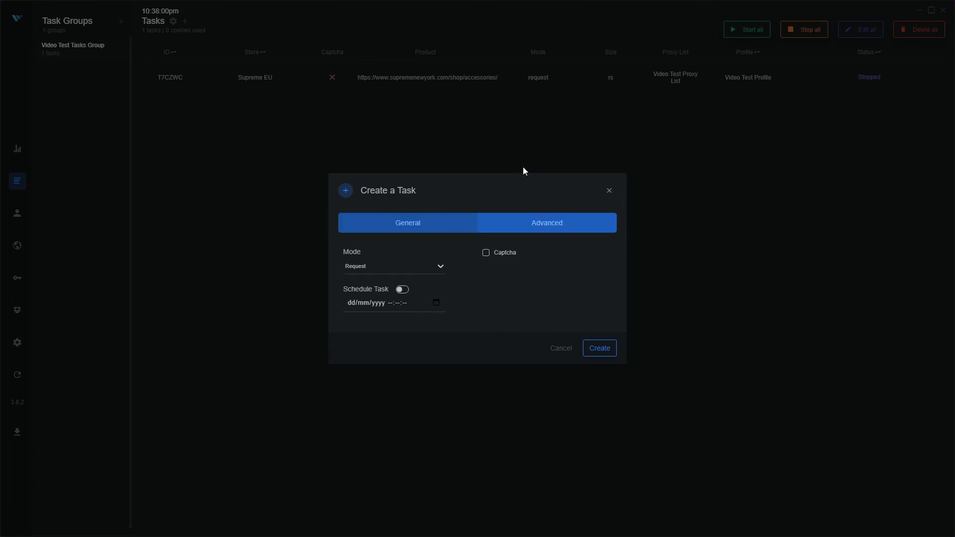
pyautogui.click(385, 271)
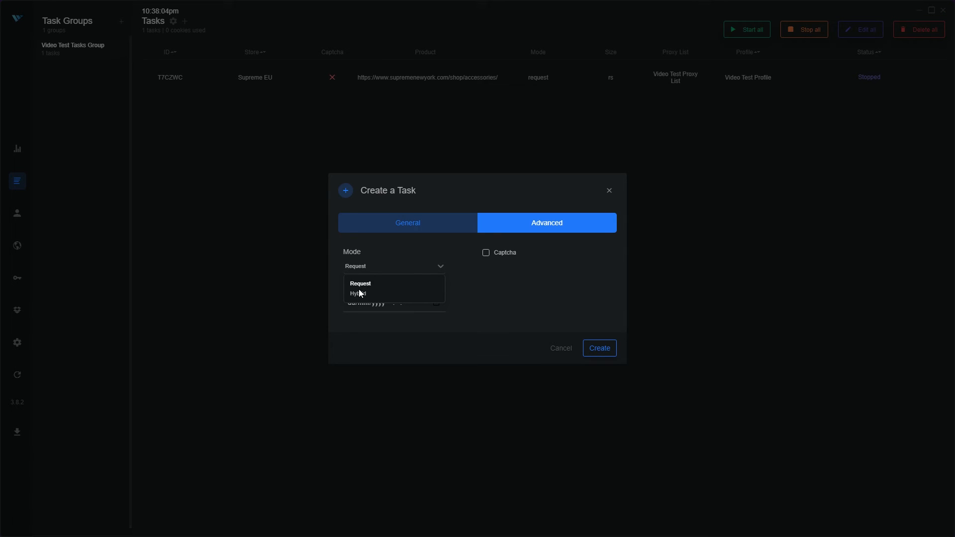
pyautogui.click(360, 282)
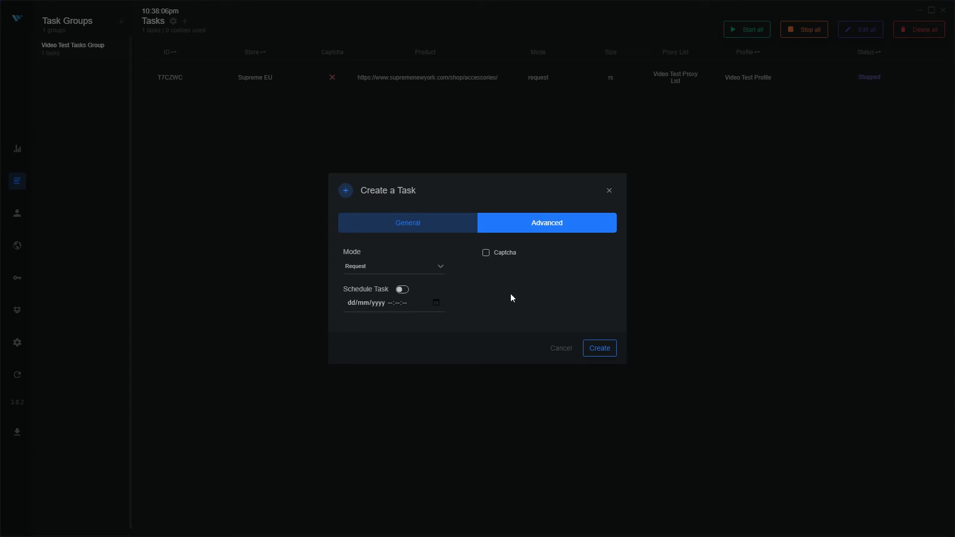
pyautogui.click(486, 253)
pyautogui.click(599, 348)
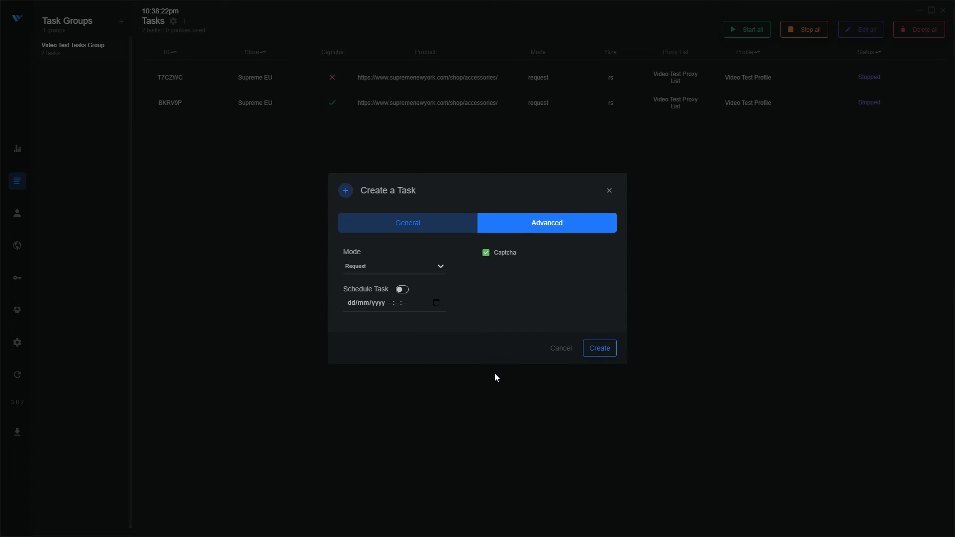
pyautogui.click(559, 349)
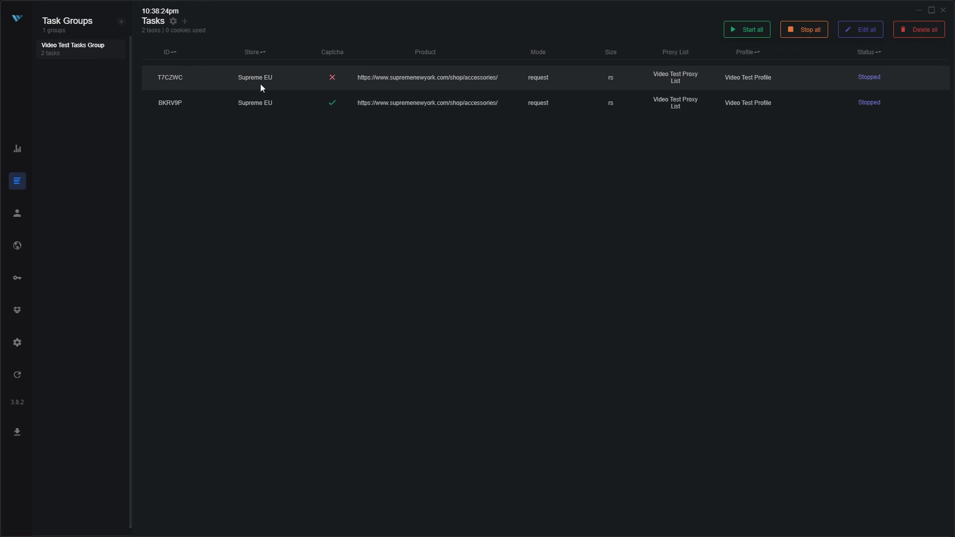
# Delete the first Supreme EU task, the one without captcha.
pyautogui.rightClick(288, 79)
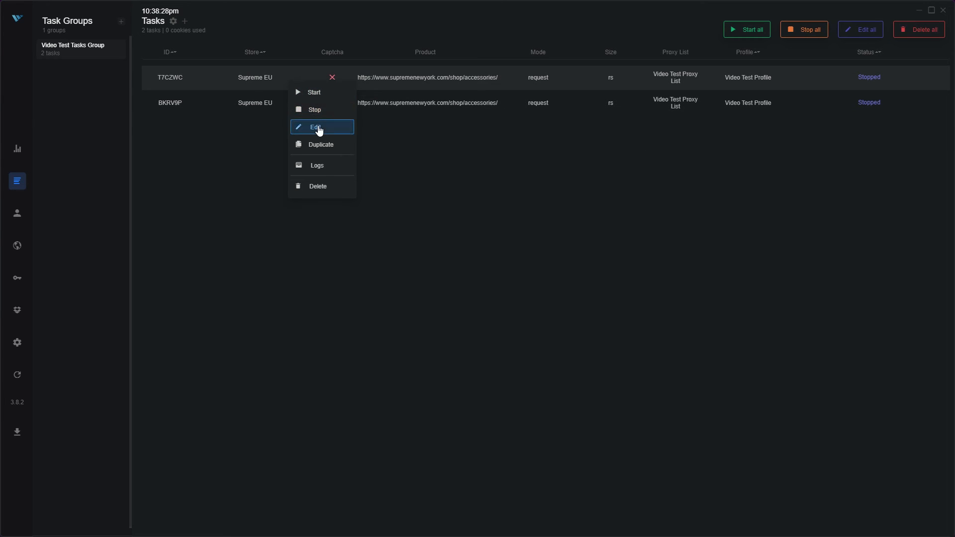
pyautogui.click(311, 186)
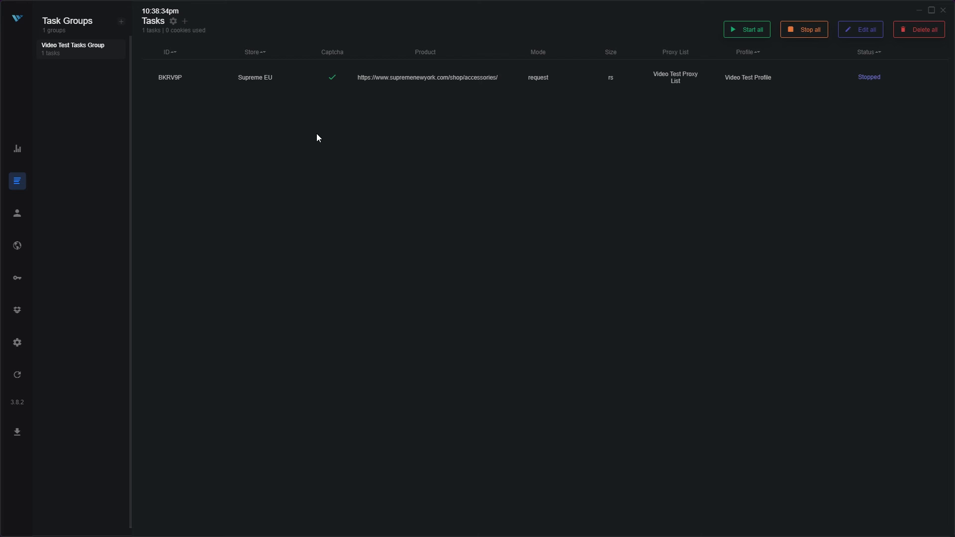
# Reduce the bot window, place the Video Test Captcha harvester window beside it, and return to the task list.
pyautogui.click(931, 10)
pyautogui.moveTo(443, 41); pyautogui.dragTo(385, 37)
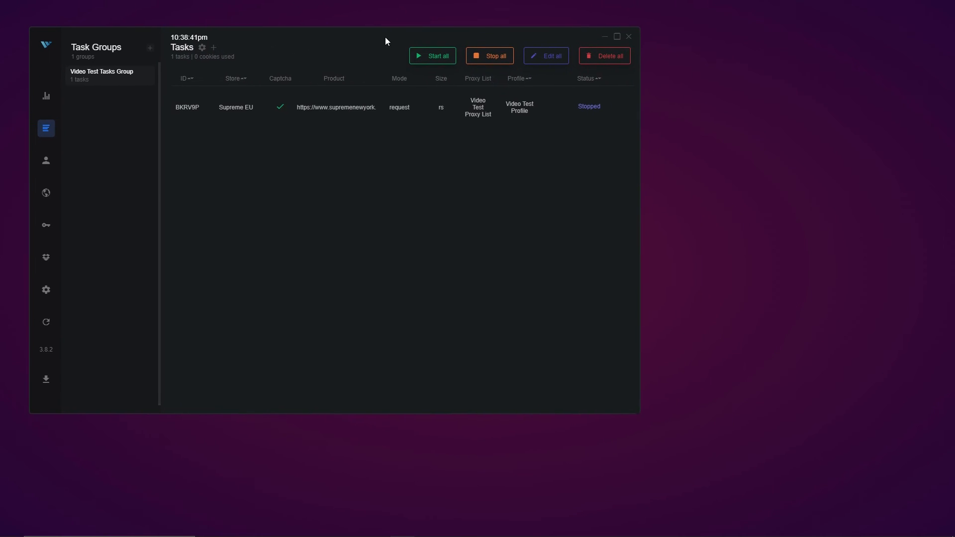
pyautogui.click(45, 323)
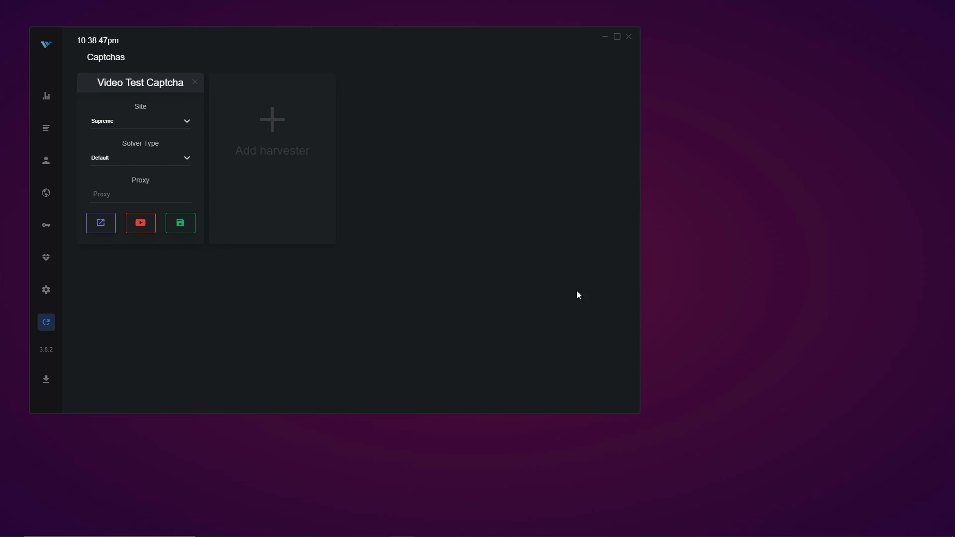
pyautogui.moveTo(468, 136); pyautogui.dragTo(742, 87)
pyautogui.click(46, 128)
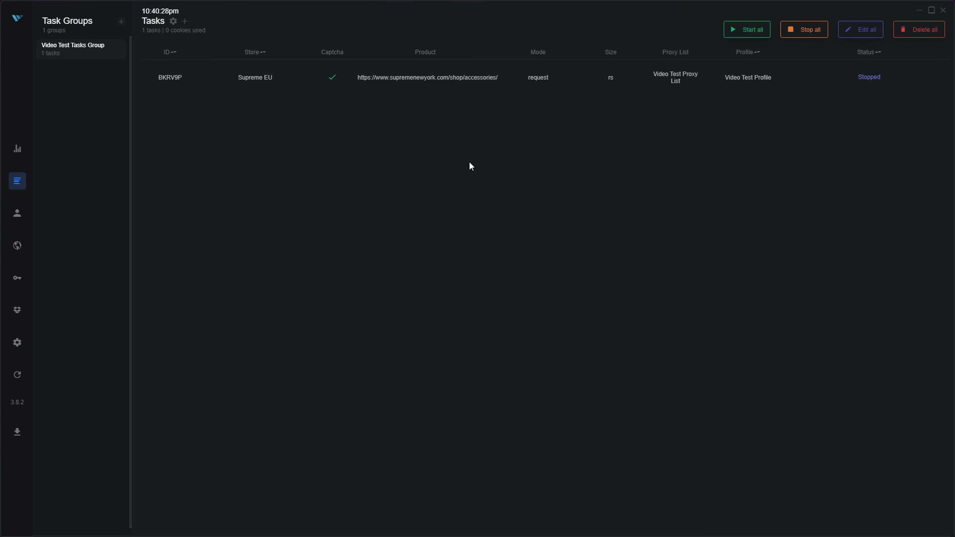
# Check the product name on the Supreme page and save +nebula,+capsule,+projector as the remaining task's item keywords.
pyautogui.rightClick(421, 79)
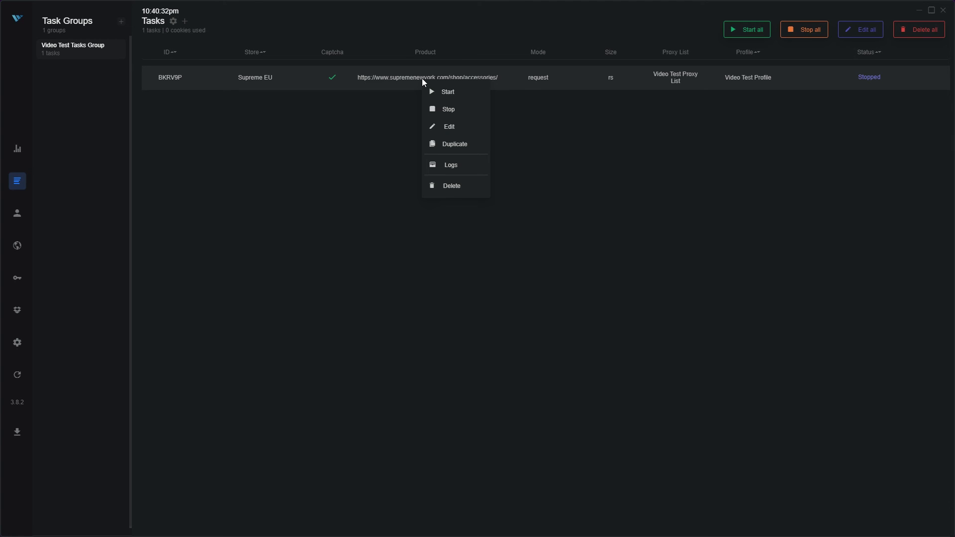
pyautogui.click(442, 128)
pyautogui.click(400, 252)
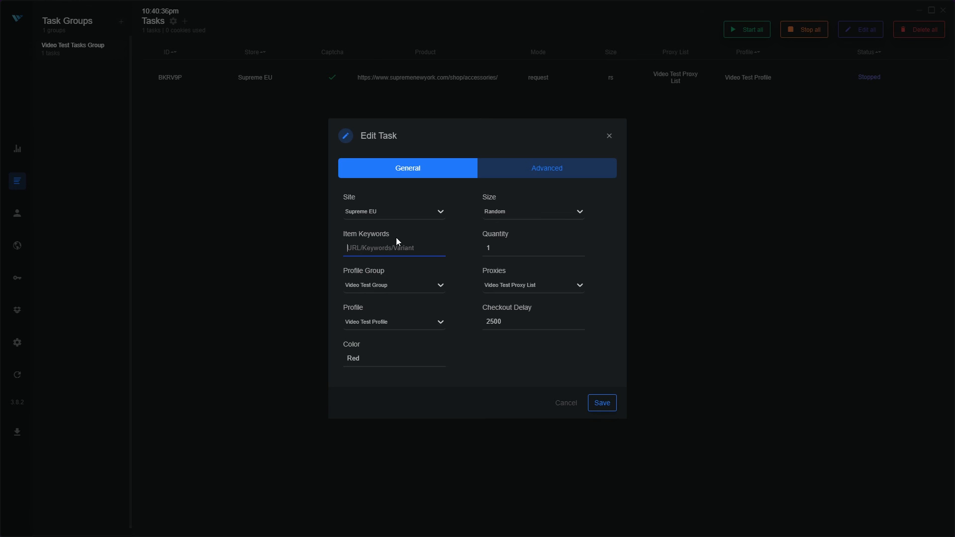
pyautogui.moveTo(954, 79); pyautogui.dragTo(437, 67)
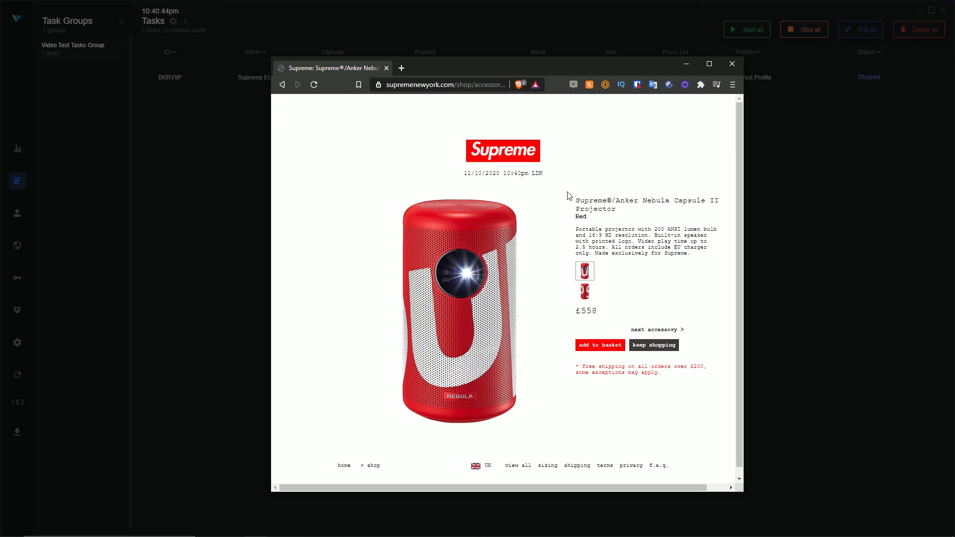
pyautogui.moveTo(568, 64); pyautogui.dragTo(954, 139)
pyautogui.click(422, 243)
pyautogui.write('+nebula,')
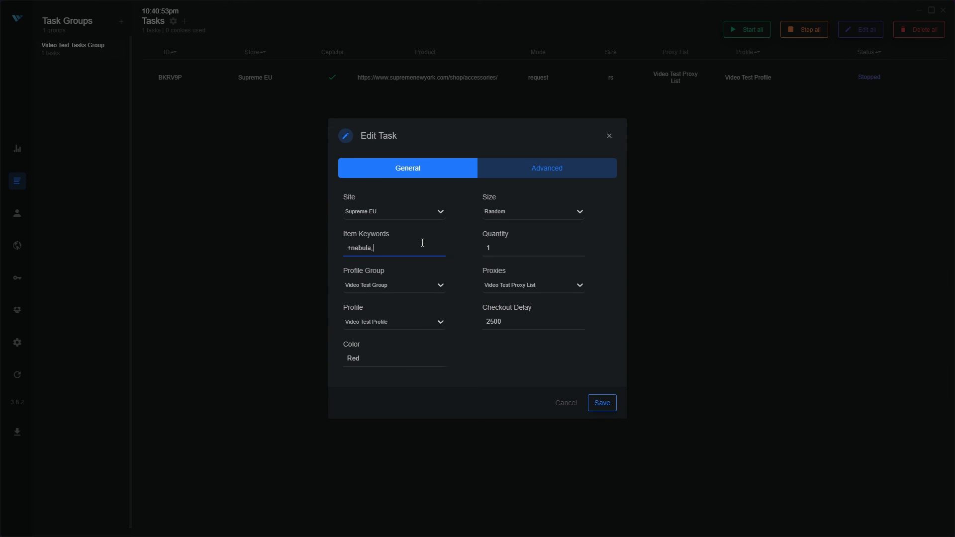
pyautogui.write('+capsule,+projector')
pyautogui.click(600, 405)
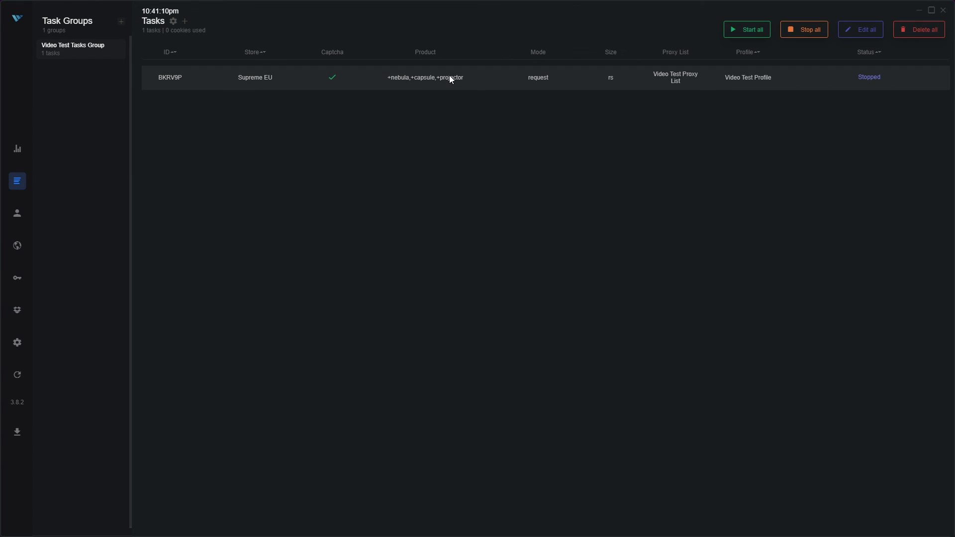
# Start the Supreme EU task with the captcha harvester window alongside, and stop the task after its run.
pyautogui.click(920, 13)
pyautogui.rightClick(571, 109)
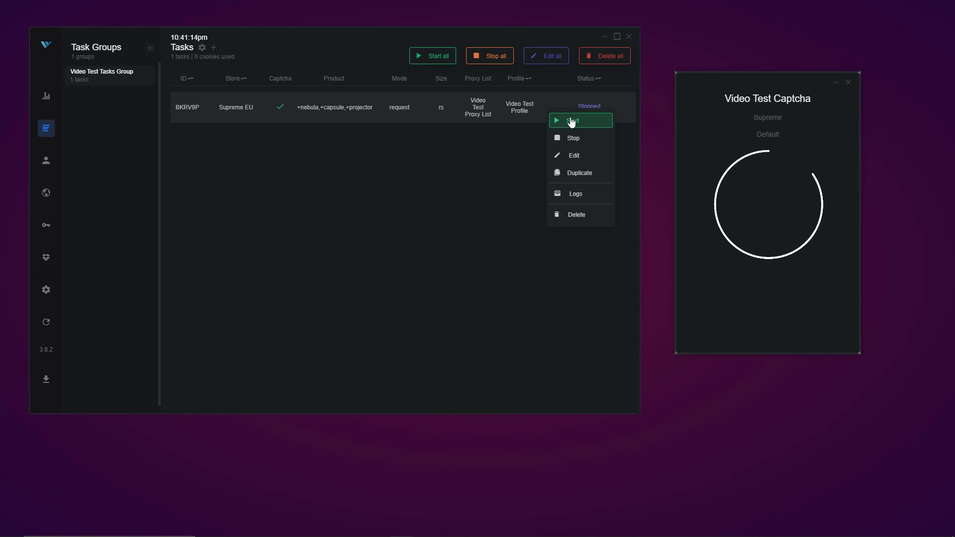
pyautogui.click(571, 121)
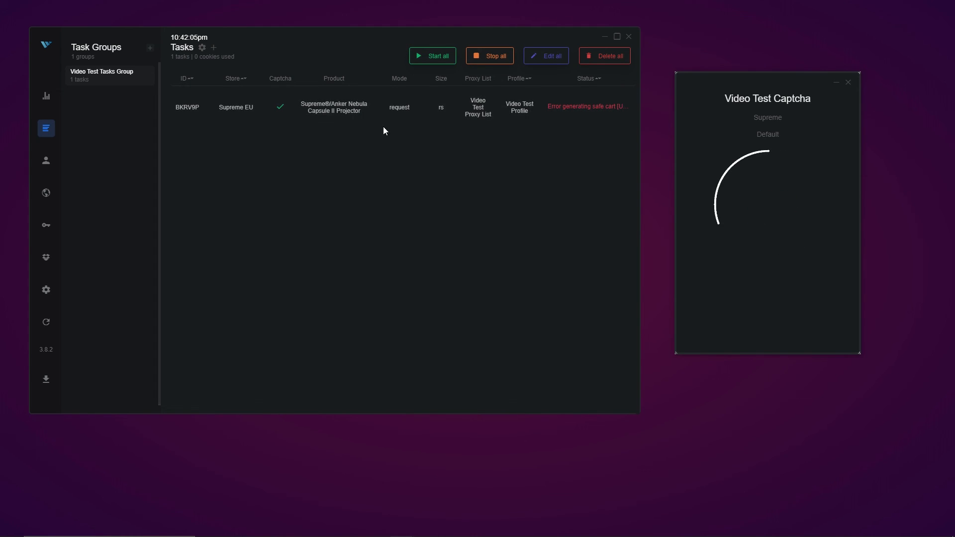
pyautogui.rightClick(395, 112)
pyautogui.click(430, 135)
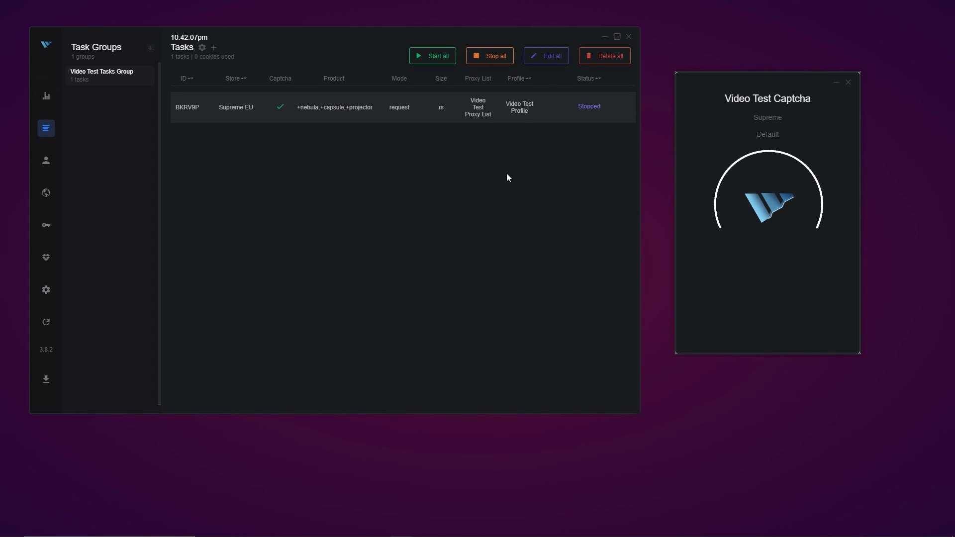